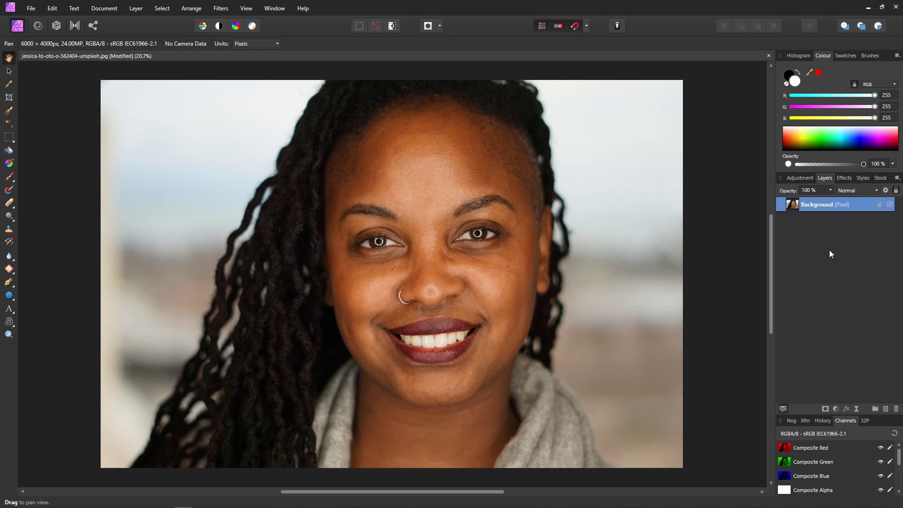
Duplicate the Background layer and start Frequency Separation on the copy, comparing the high and low frequency previews around the subject's right eye
key(ctrl+j)
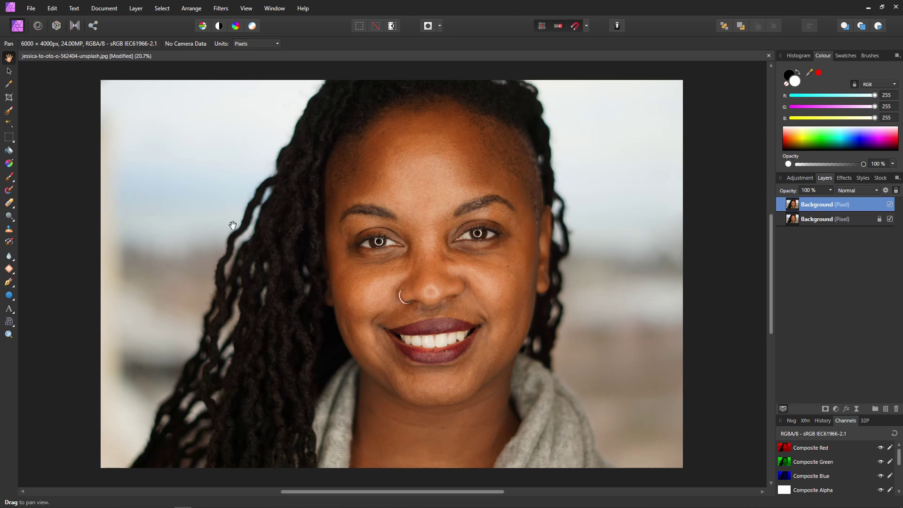
click(220, 9)
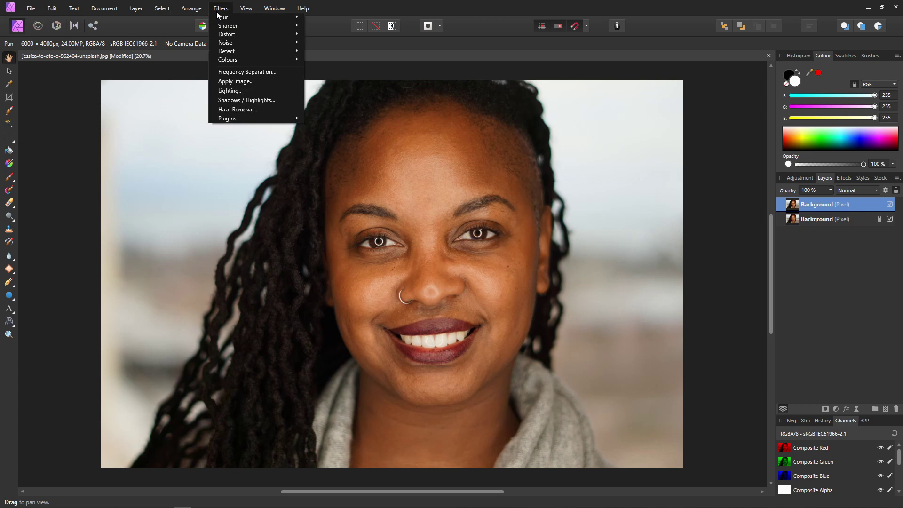
click(229, 71)
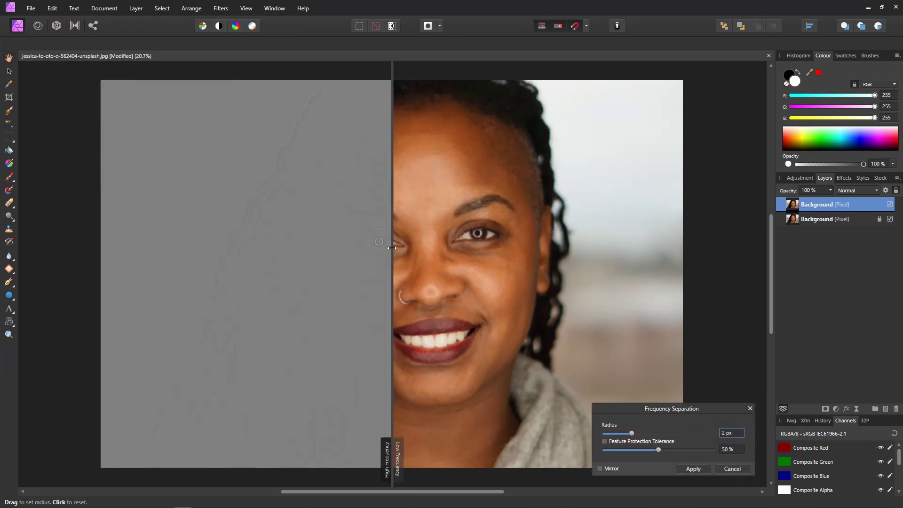
drag(391, 247, 386, 247)
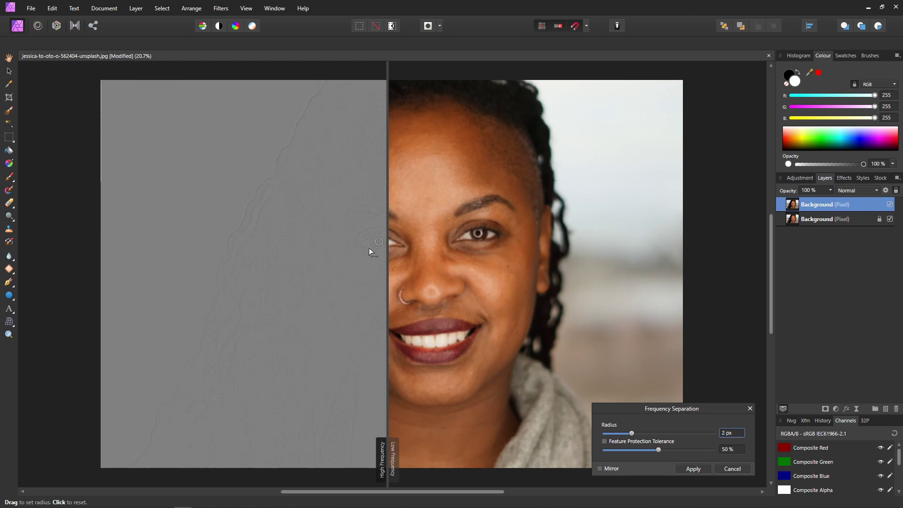
scroll(368, 245, up, 5)
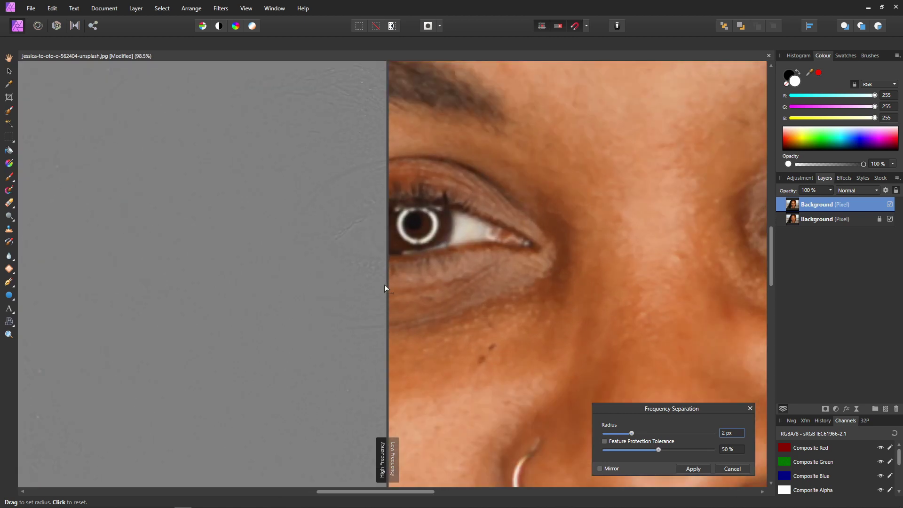
drag(388, 287, 421, 292)
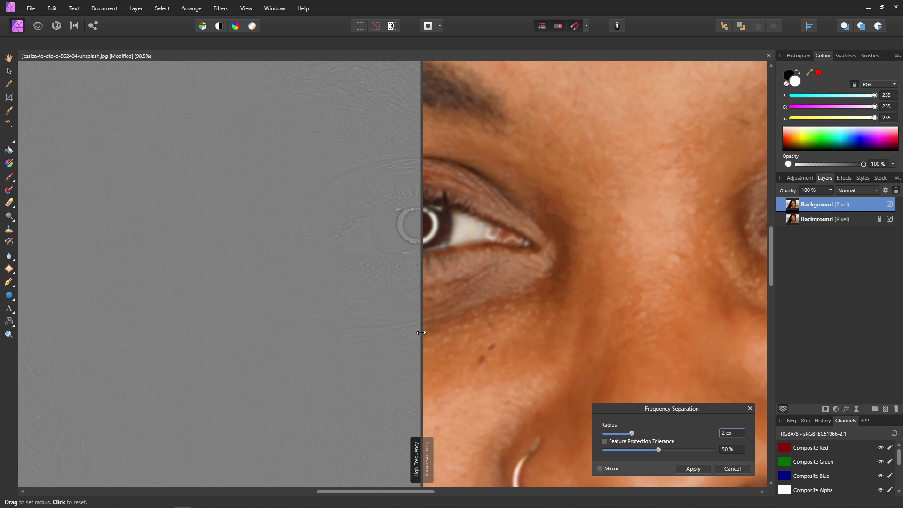
drag(420, 332, 385, 332)
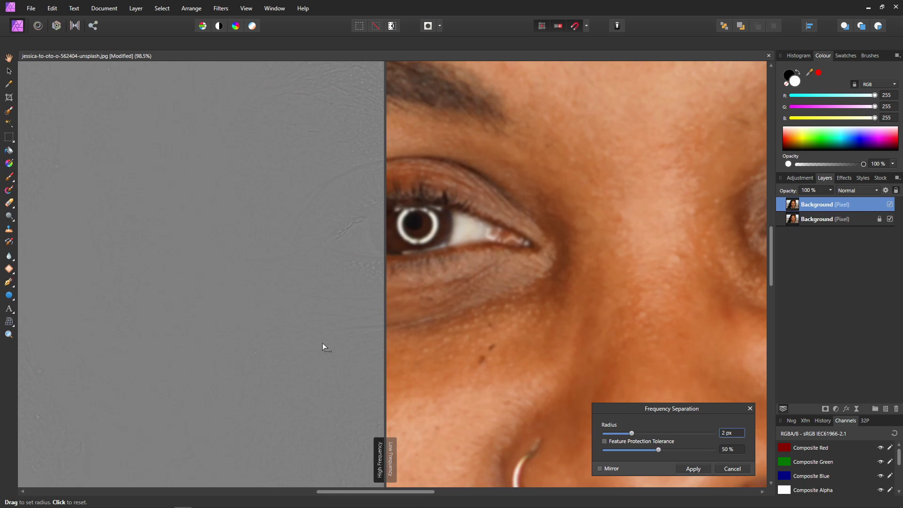
Set the Frequency Separation radius to 10.3 px and apply the filter
drag(632, 433, 656, 440)
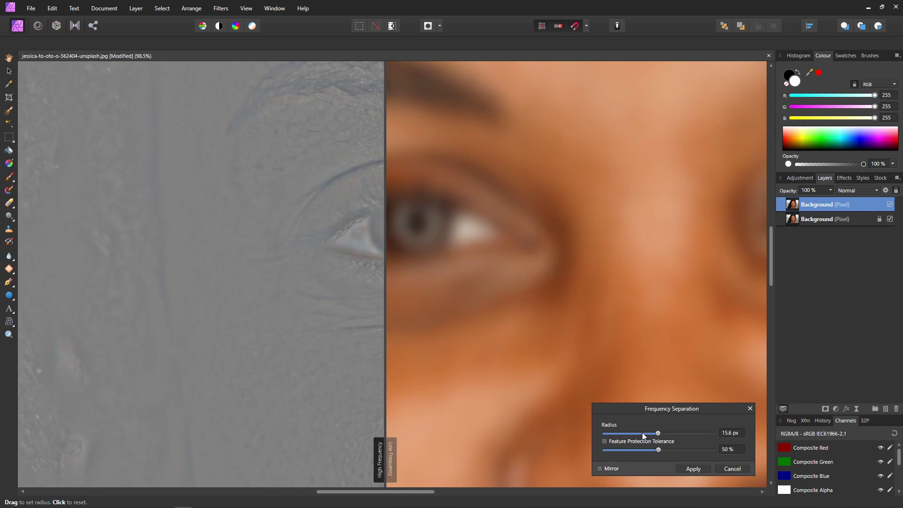
mouse_move(648, 430)
mouse_down()
mouse_move(662, 433)
mouse_move(621, 438)
mouse_move(651, 446)
mouse_up()
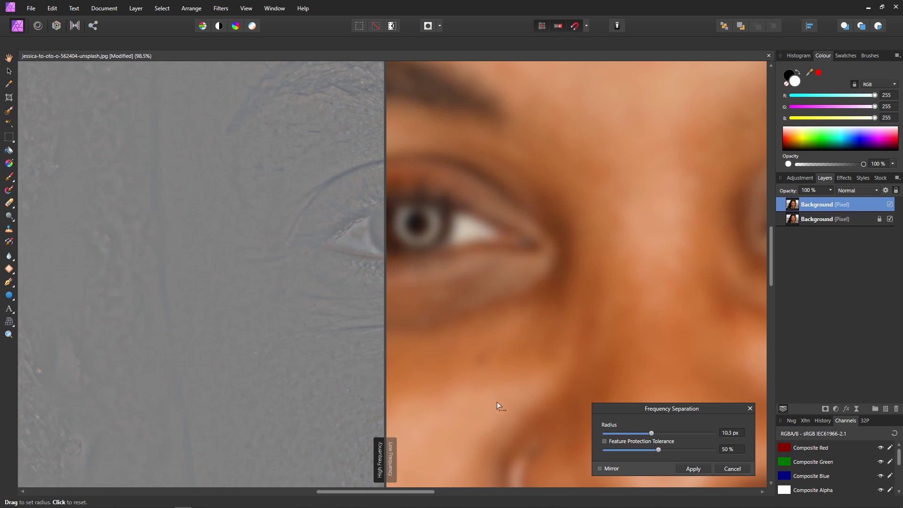
click(693, 470)
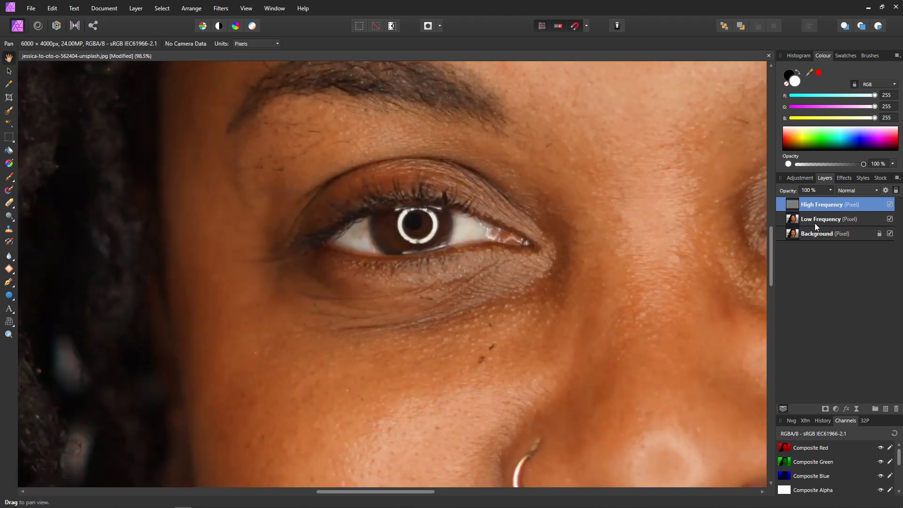
Examine the High Frequency and Low Frequency layers, hiding and reshowing the High Frequency layer to see its texture contribution
click(816, 222)
click(815, 204)
click(814, 218)
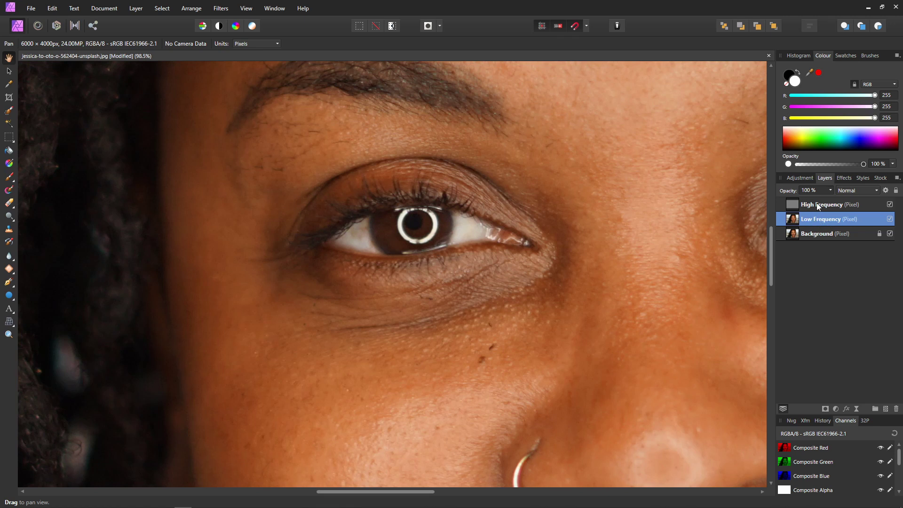
click(816, 205)
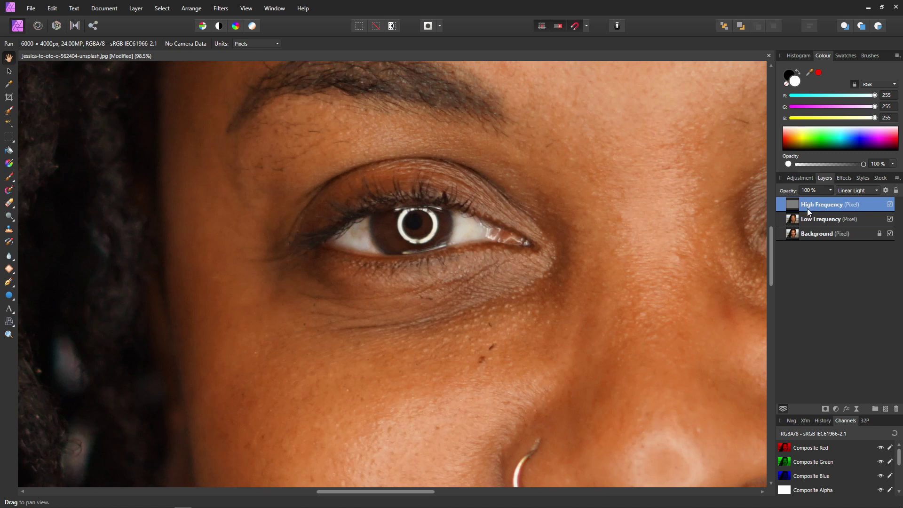
click(890, 205)
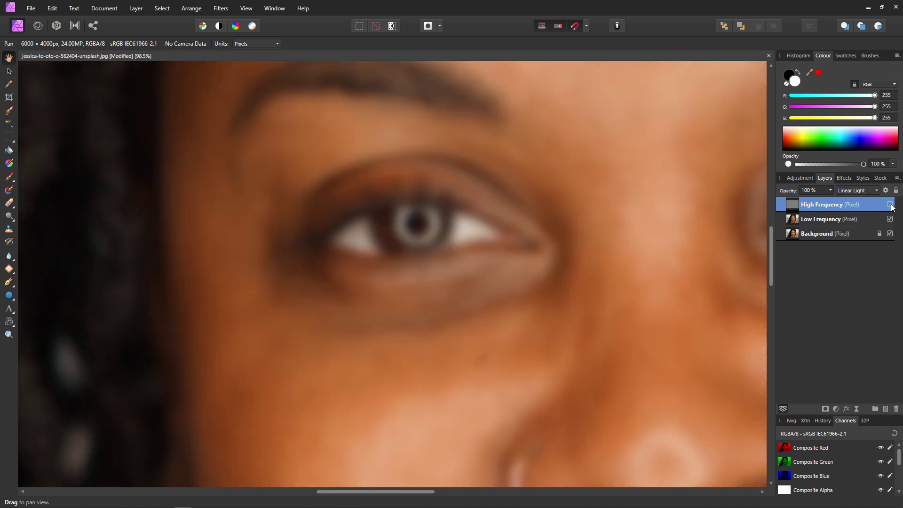
click(890, 205)
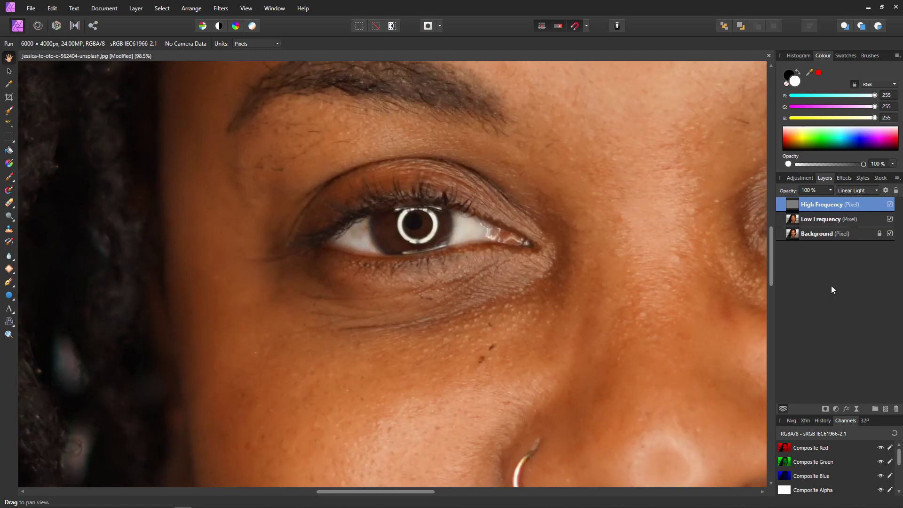
Group the High Frequency and Low Frequency layers and name the group FS
shift+click(780, 218)
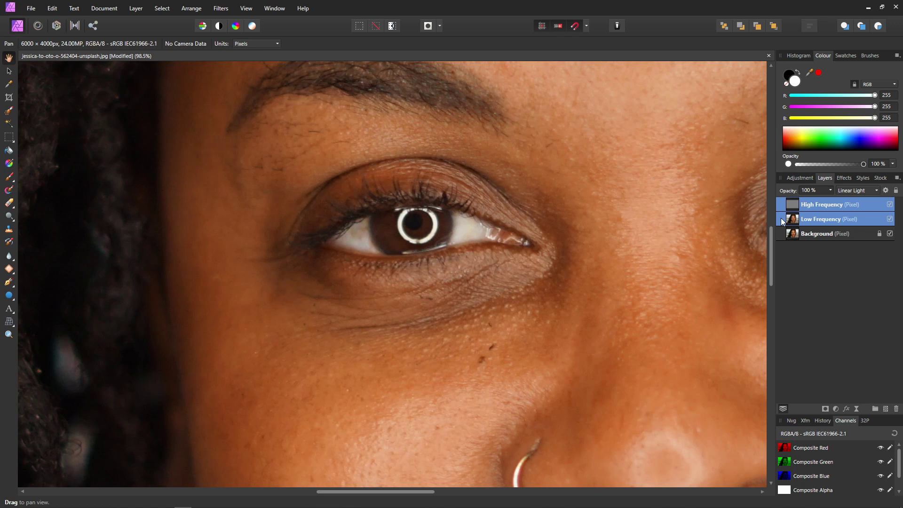
right_click(784, 218)
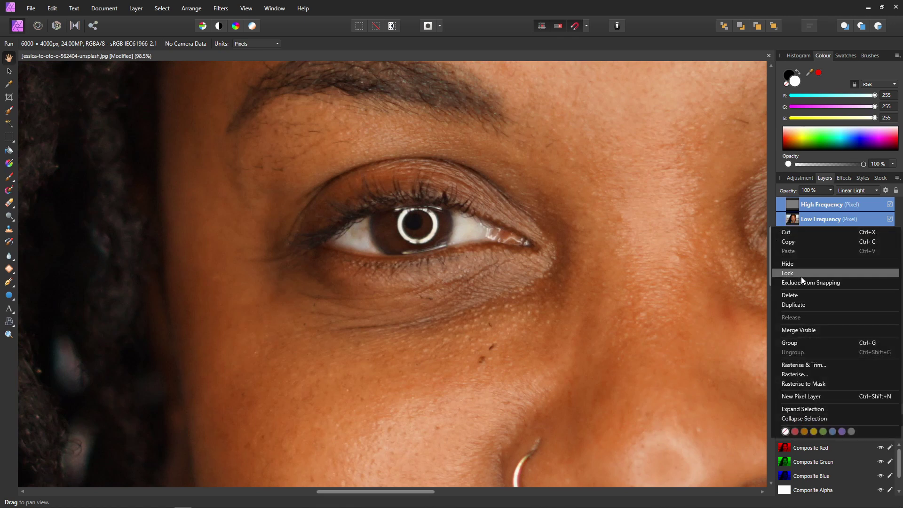
click(801, 340)
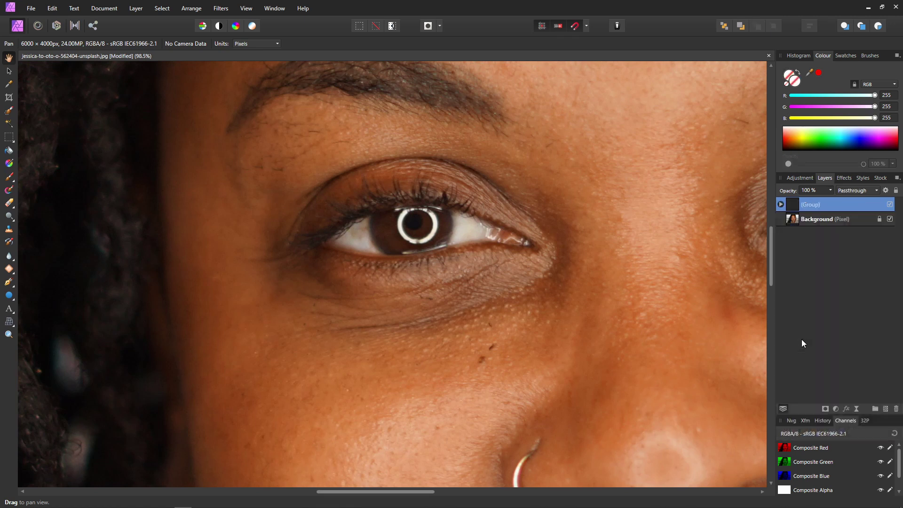
double_click(812, 204)
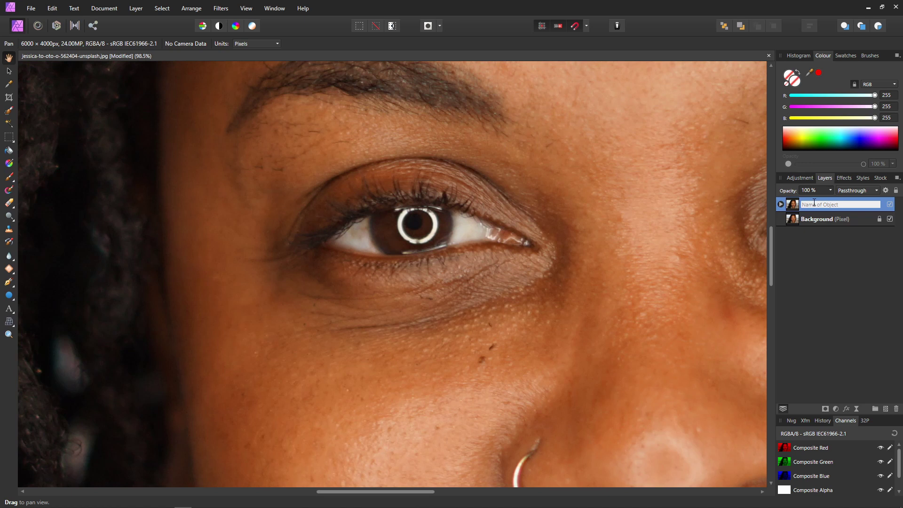
text(FS)
key(Return)
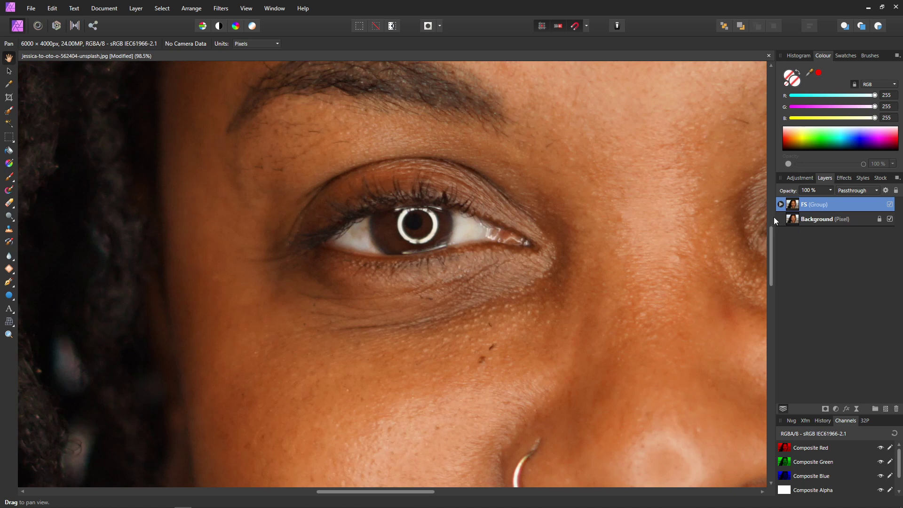
On the Low Frequency layer inside the FS group, patch the dark area under the subject's left eye with forehead skin using the Patch Tool
click(780, 205)
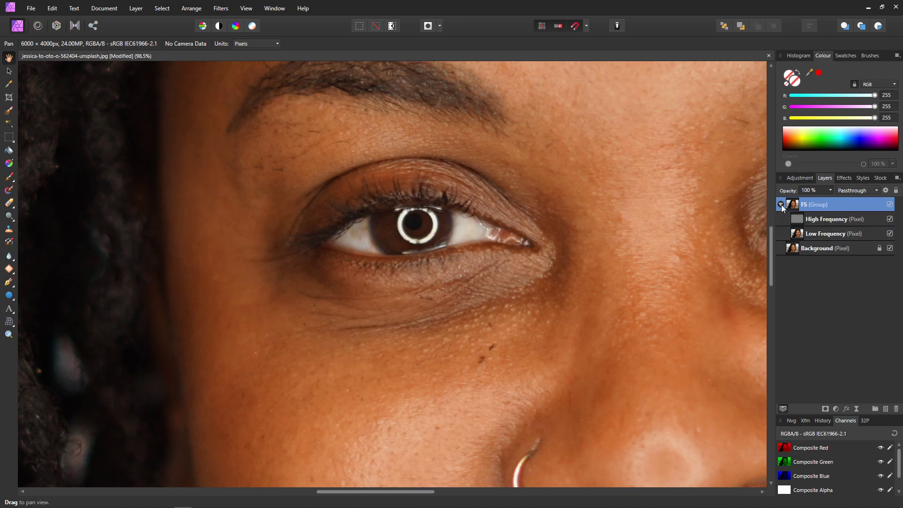
click(799, 233)
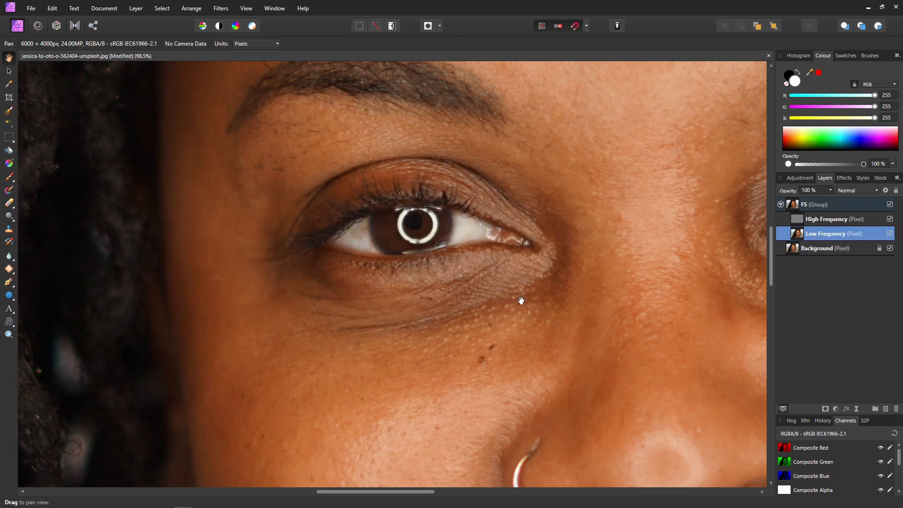
key(ctrl+0)
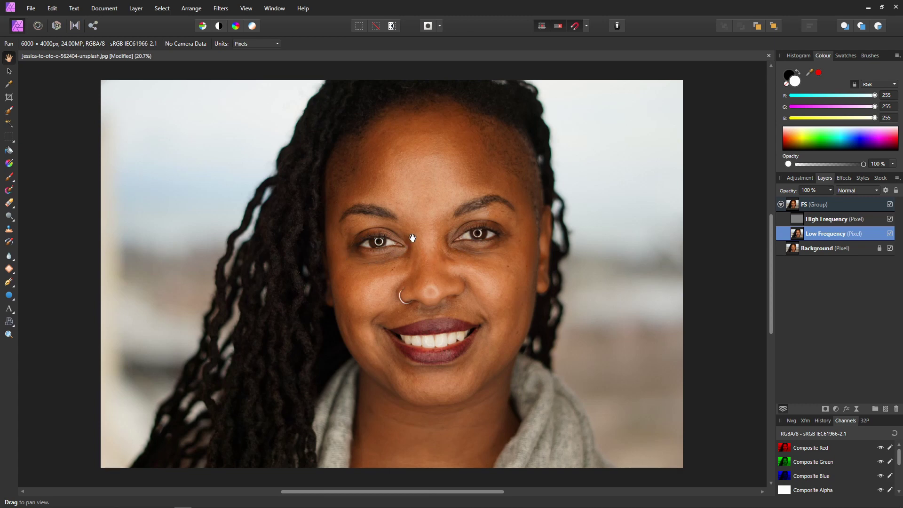
scroll(412, 238, up, 3)
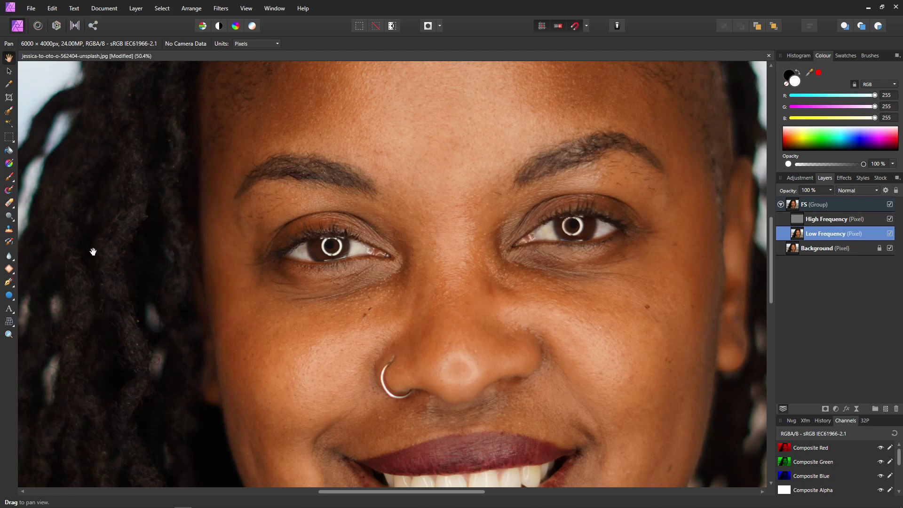
click(8, 269)
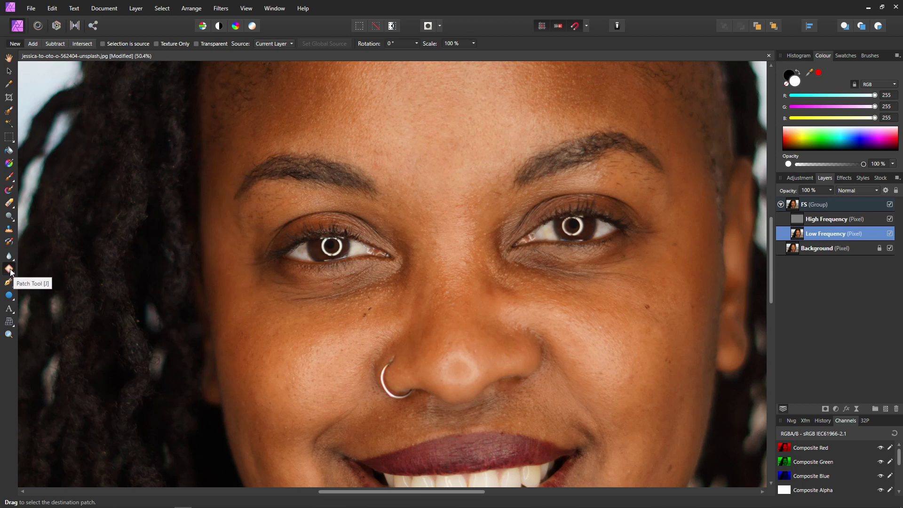
click(10, 269)
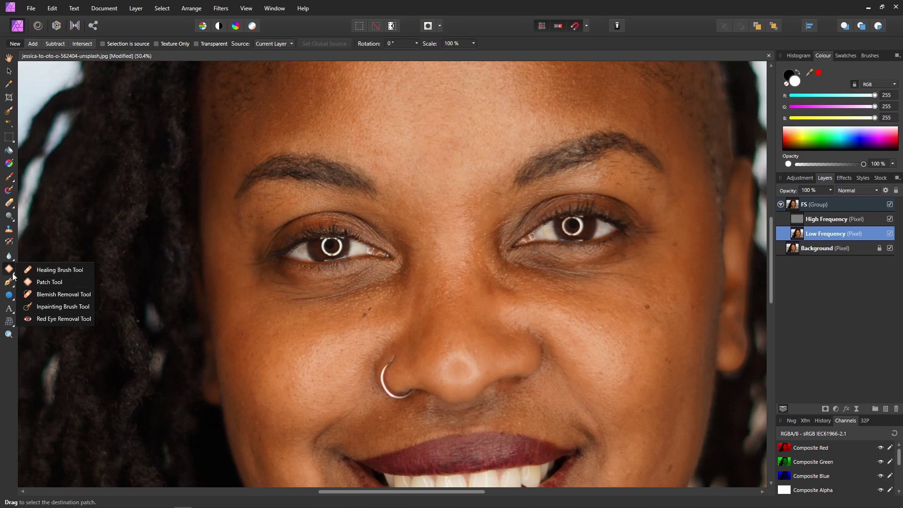
click(48, 282)
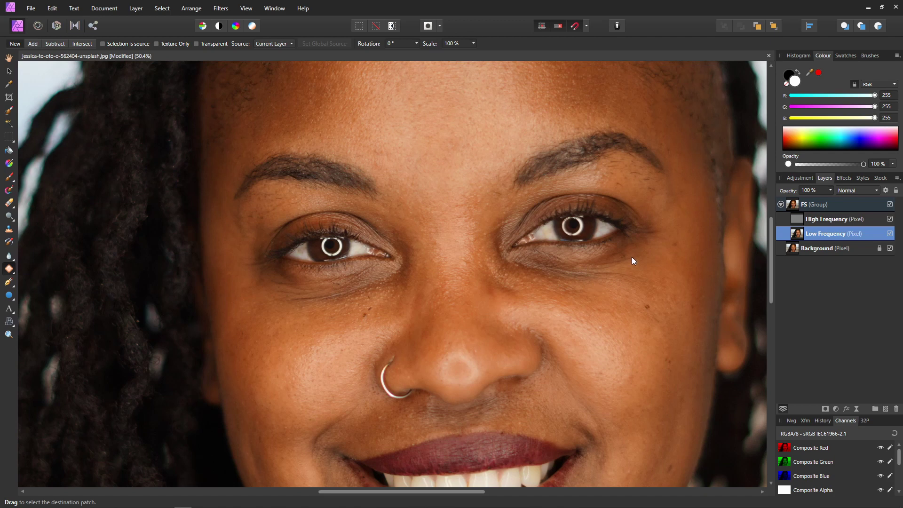
mouse_move(624, 244)
mouse_down()
mouse_move(581, 258)
mouse_move(520, 251)
mouse_move(501, 266)
mouse_move(519, 285)
mouse_move(555, 297)
mouse_move(601, 296)
mouse_move(643, 286)
mouse_move(642, 250)
mouse_up()
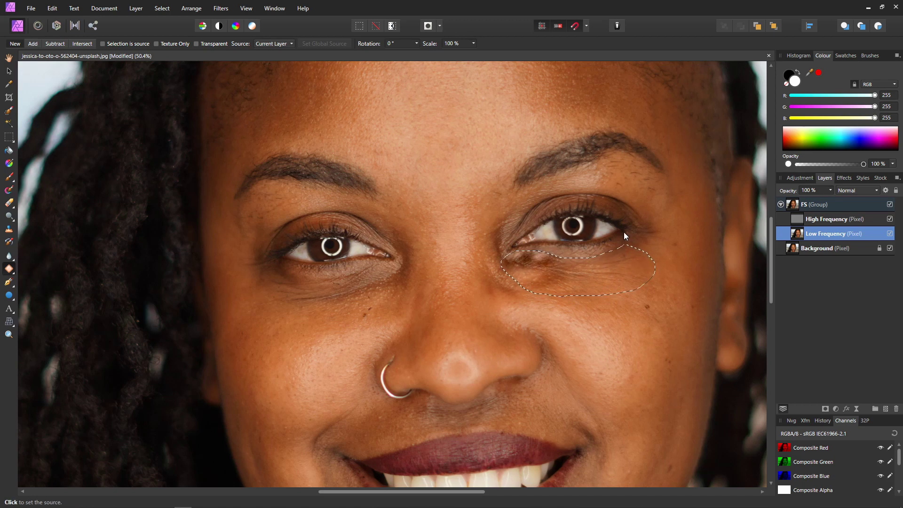
click(506, 93)
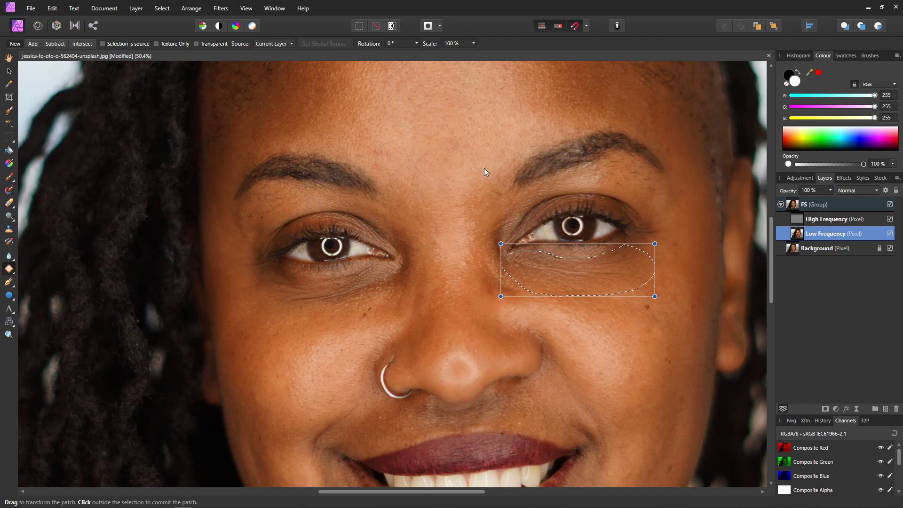
click(605, 332)
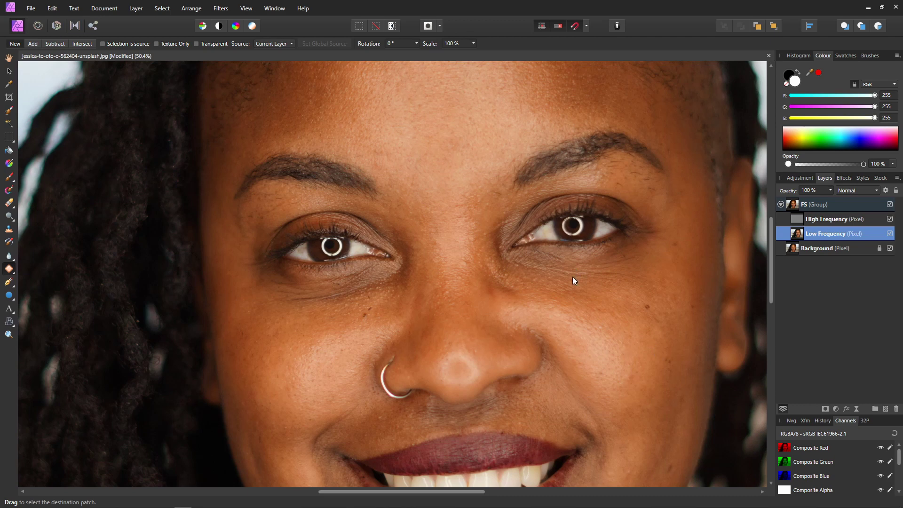
Compare the portrait before and after the patch by repeatedly toggling the FS group's visibility
scroll(574, 273, down, 3)
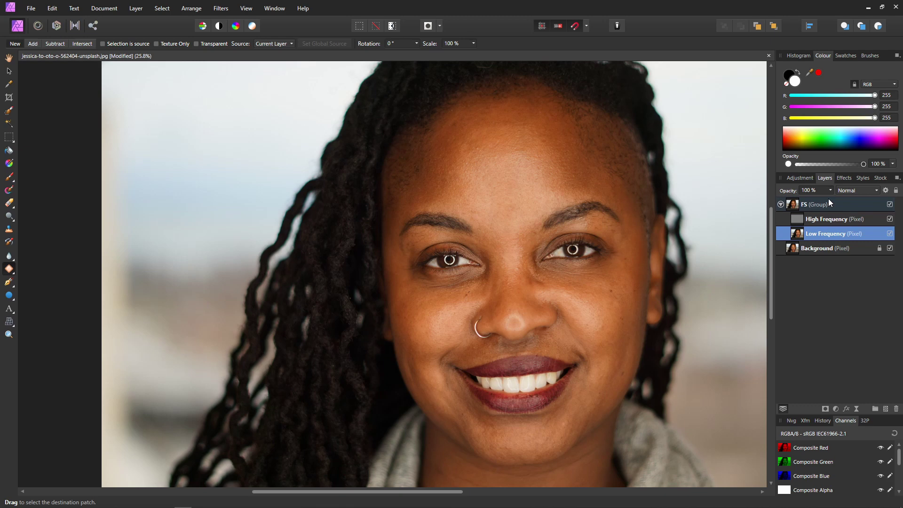
click(890, 205)
click(890, 205)
click(890, 205)
click(890, 205)
click(890, 205)
click(890, 205)
Patch the remaining shadows around the inner corner of the subject's left eye, sampling lighter forehead skin
scroll(631, 264, up, 1)
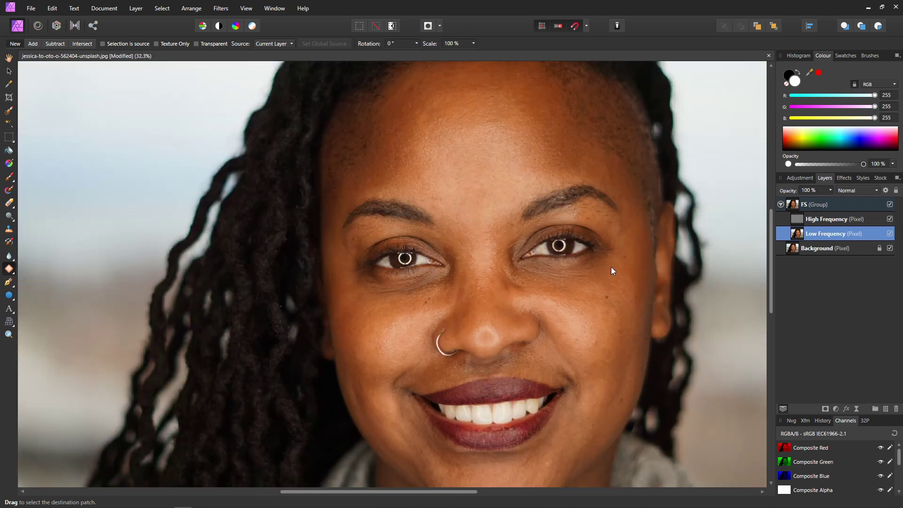
scroll(509, 287, up, 1)
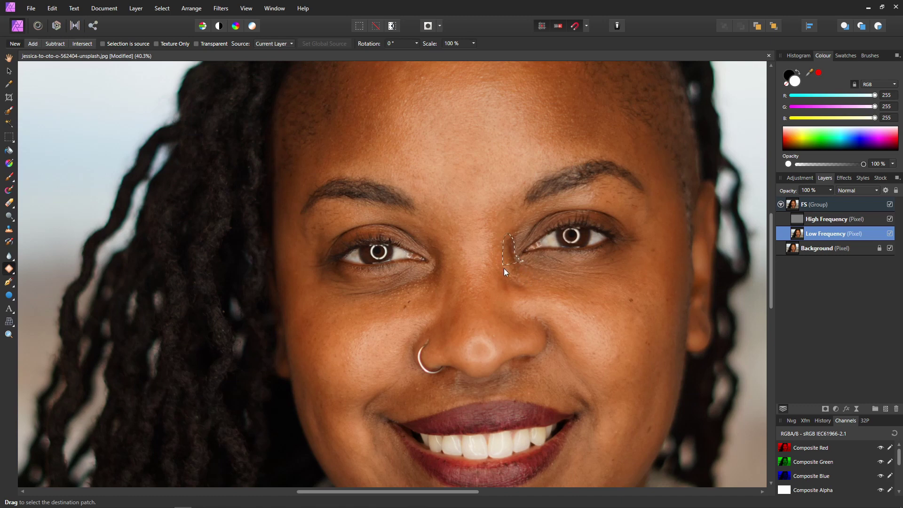
drag(534, 278, 531, 276)
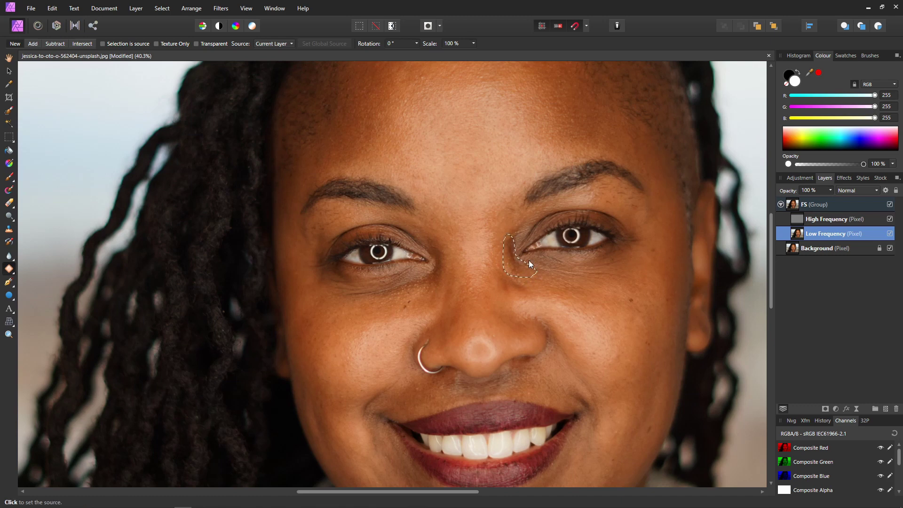
click(551, 124)
drag(517, 263, 517, 263)
click(549, 151)
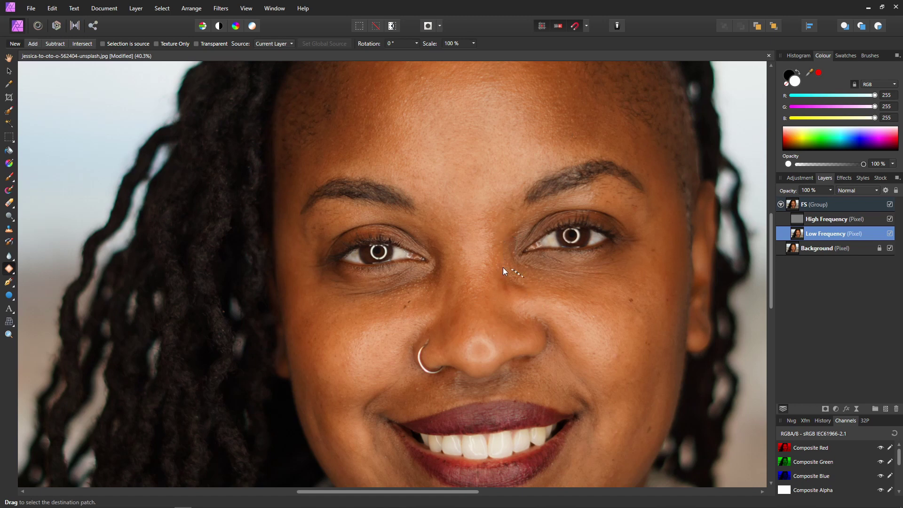
click(558, 115)
click(505, 205)
Patch the shadow below the outer corner of the subject's left eye with forehead skin
mouse_move(608, 251)
mouse_down()
mouse_move(600, 263)
mouse_move(633, 255)
mouse_up()
click(542, 103)
click(586, 102)
Patch the dark areas beneath and beside the outer corner of the subject's right eye with forehead skin on the Low Frequency layer
mouse_move(403, 270)
mouse_down()
mouse_move(377, 278)
mouse_move(325, 269)
mouse_move(349, 303)
mouse_move(414, 300)
mouse_move(453, 279)
mouse_move(438, 241)
mouse_up()
click(391, 116)
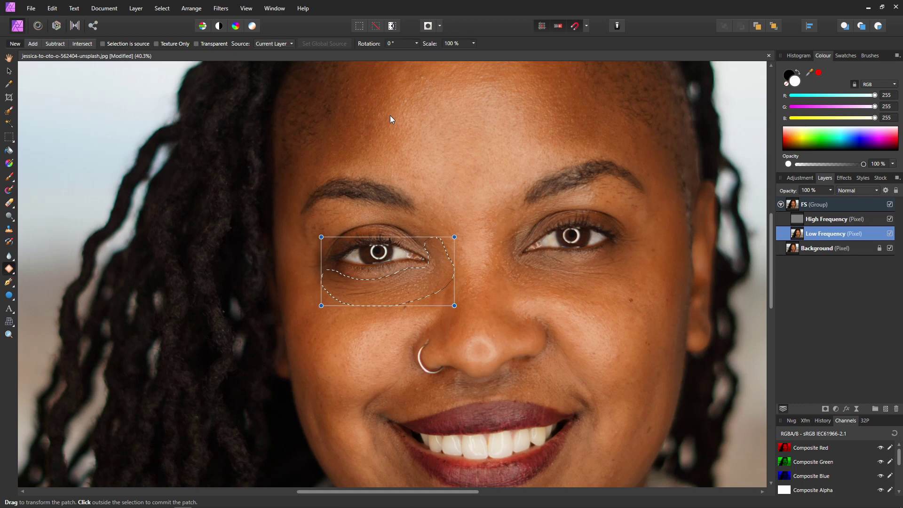
click(431, 120)
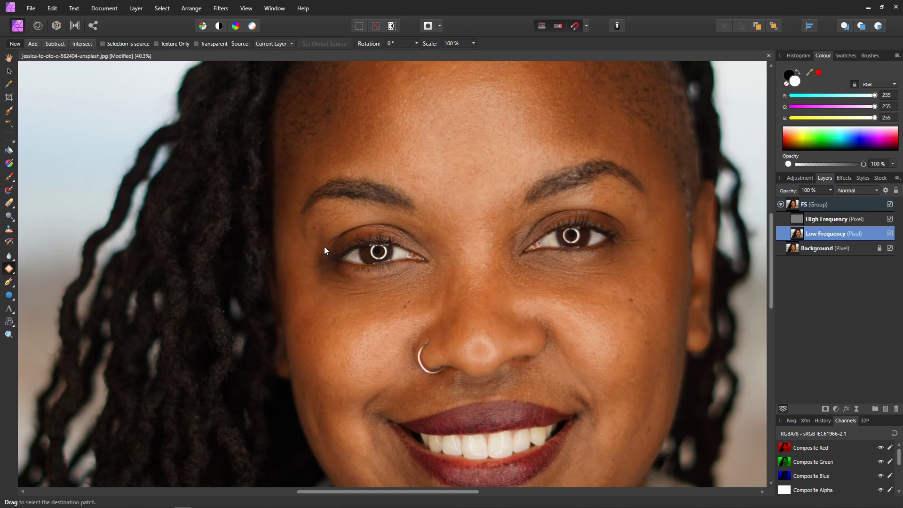
mouse_move(308, 268)
mouse_down()
mouse_move(324, 287)
mouse_move(334, 282)
mouse_move(323, 230)
mouse_up()
click(452, 137)
Compare the whole portrait before and after the under-eye patches by toggling the FS group's visibility, then inspect both eyes closely
key(ctrl+minus)
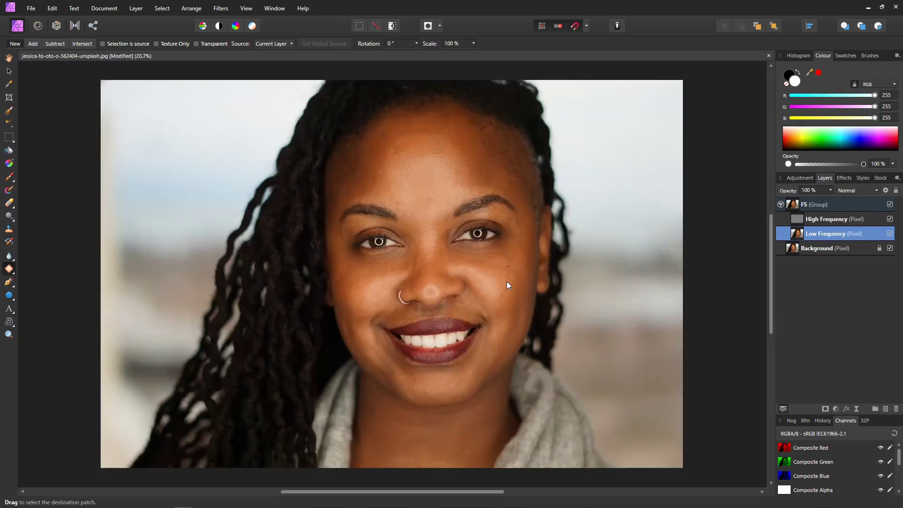
click(890, 204)
click(890, 207)
click(891, 207)
click(890, 207)
scroll(436, 242, up, 5)
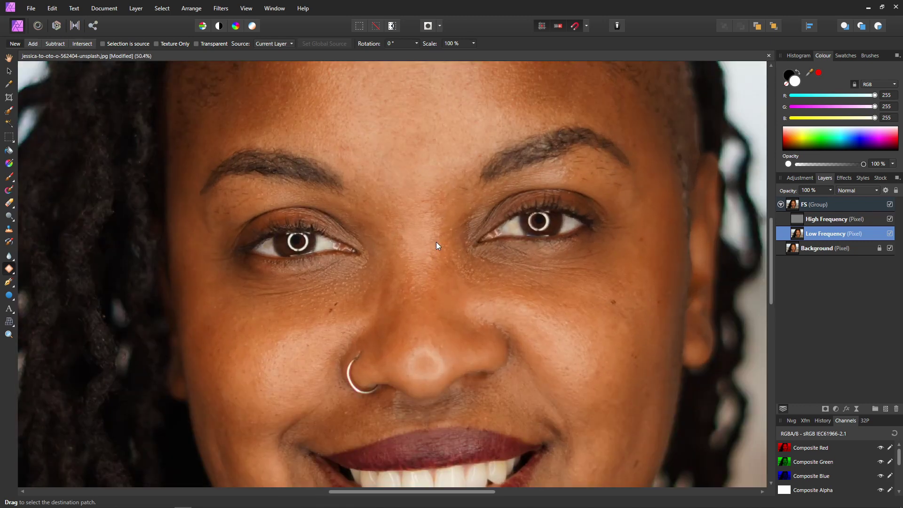
scroll(428, 273, down, 4)
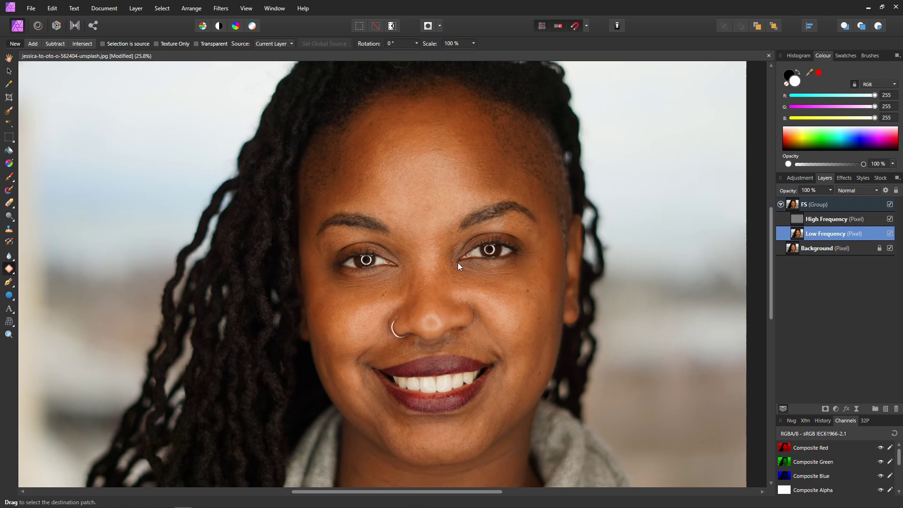
On the High Frequency layer, patch the wrinkled skin texture beneath the subject's left eye, sampling smoother texture from the forehead
click(796, 218)
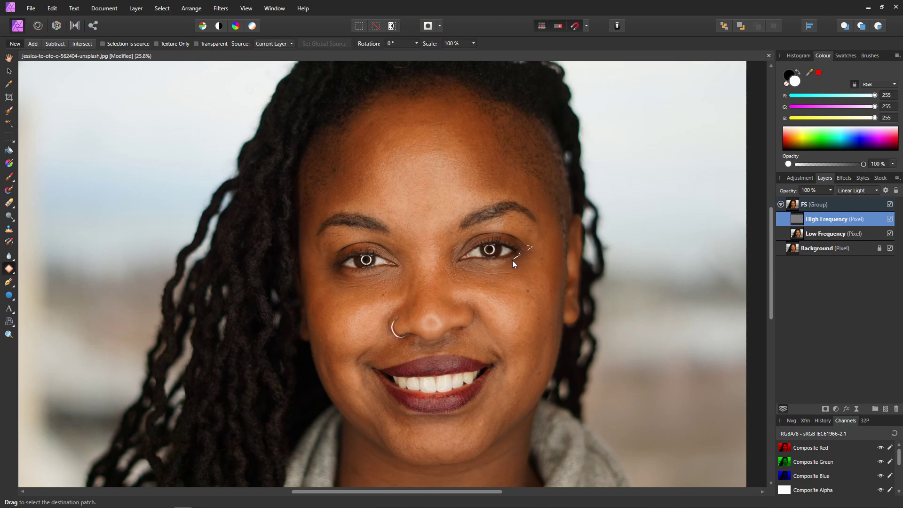
mouse_move(497, 265)
mouse_down()
mouse_move(458, 268)
mouse_move(526, 286)
mouse_move(545, 273)
mouse_move(539, 253)
mouse_up()
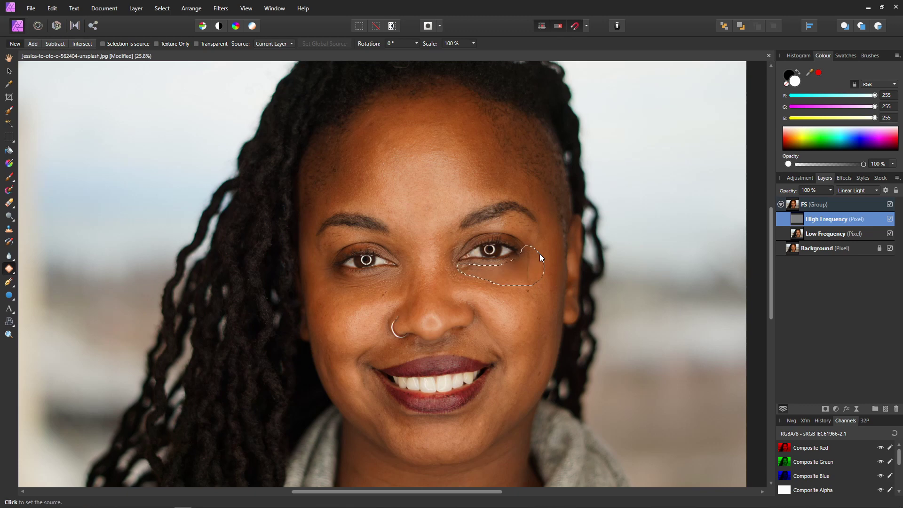
click(463, 174)
click(546, 244)
drag(525, 268, 524, 270)
click(545, 275)
click(471, 290)
Patch the High Frequency skin texture beneath the subject's right eye and along the bridge of the nose
drag(357, 280, 367, 290)
mouse_move(357, 300)
mouse_down()
mouse_move(376, 298)
mouse_move(336, 294)
mouse_move(371, 301)
mouse_up()
drag(341, 280, 327, 290)
drag(450, 261, 450, 262)
click(437, 254)
Compare the portrait with and without the texture patches by toggling the FS group's visibility
click(890, 205)
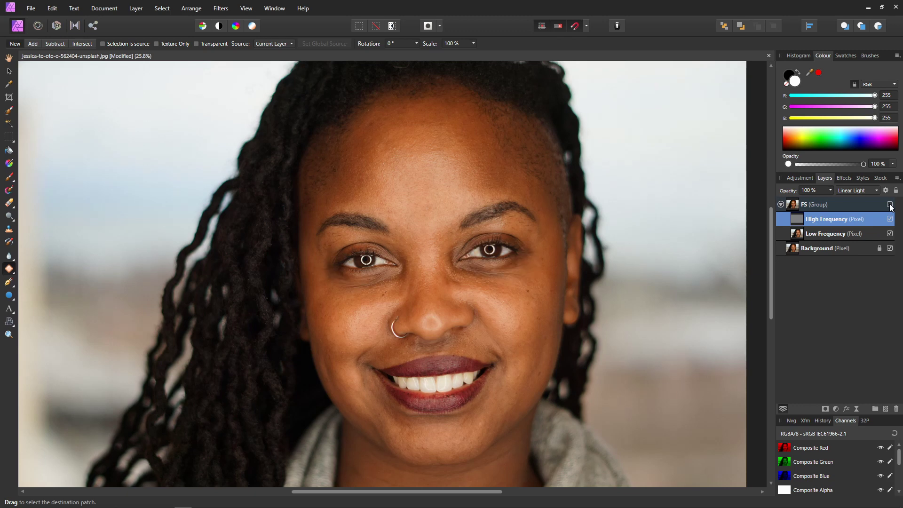
click(891, 205)
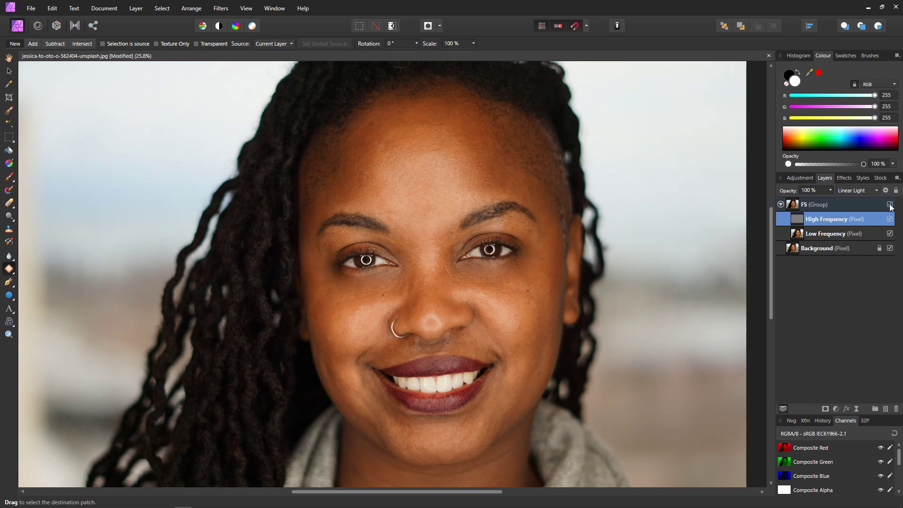
click(890, 206)
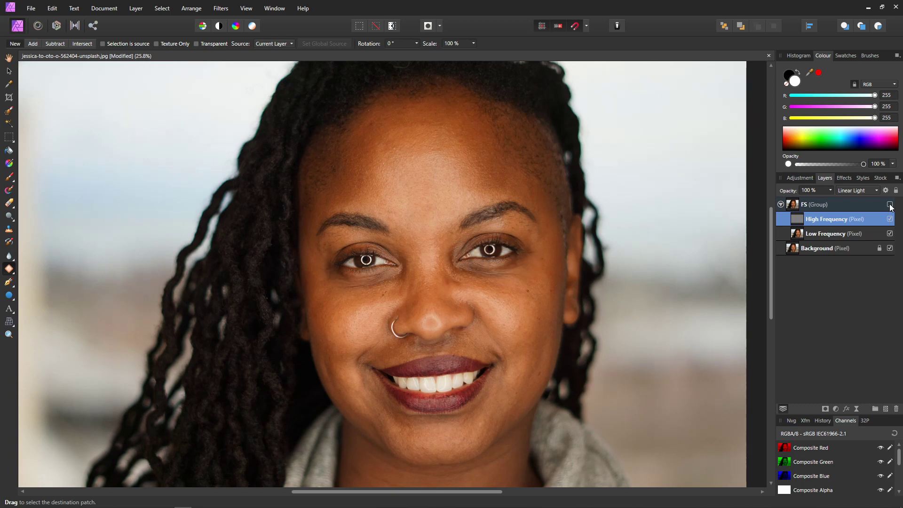
click(890, 206)
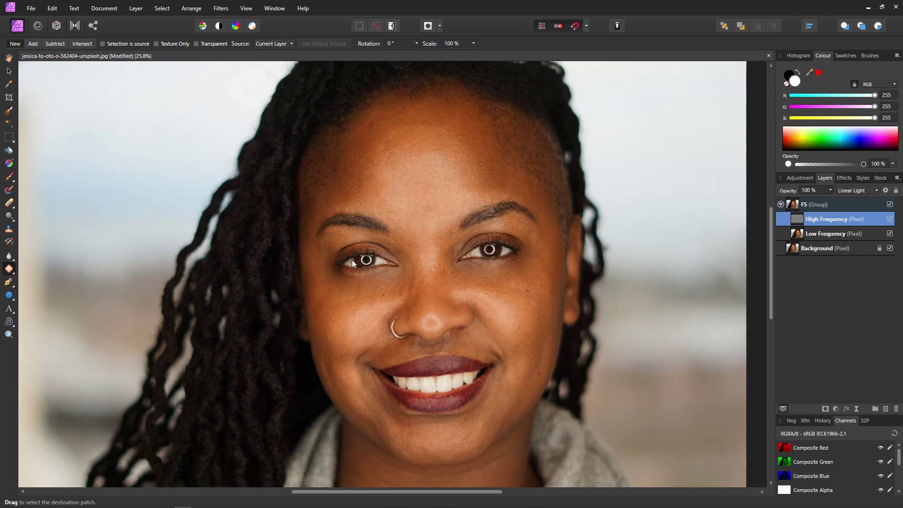
Try softening the retouch by lowering the FS group's opacity to 75%, and compare it with the original
click(794, 208)
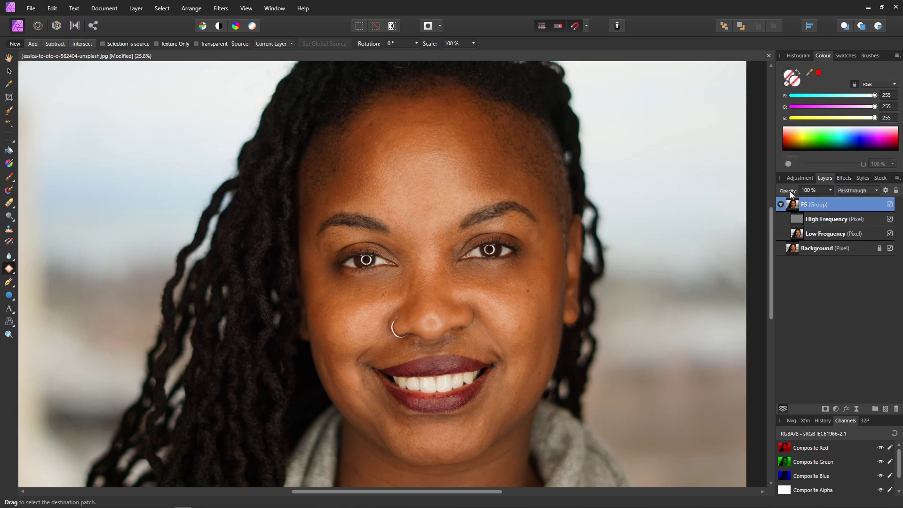
click(829, 190)
drag(831, 201, 763, 208)
drag(817, 202, 832, 203)
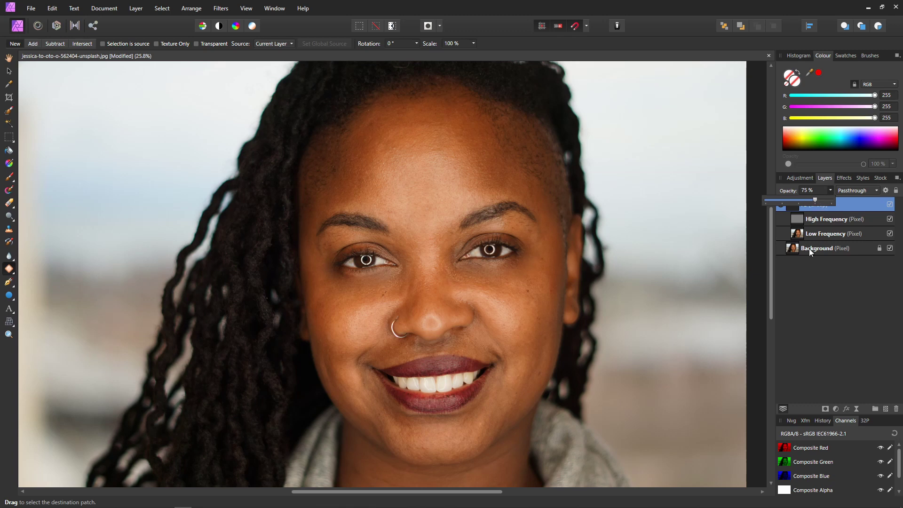
click(797, 309)
click(890, 204)
click(889, 204)
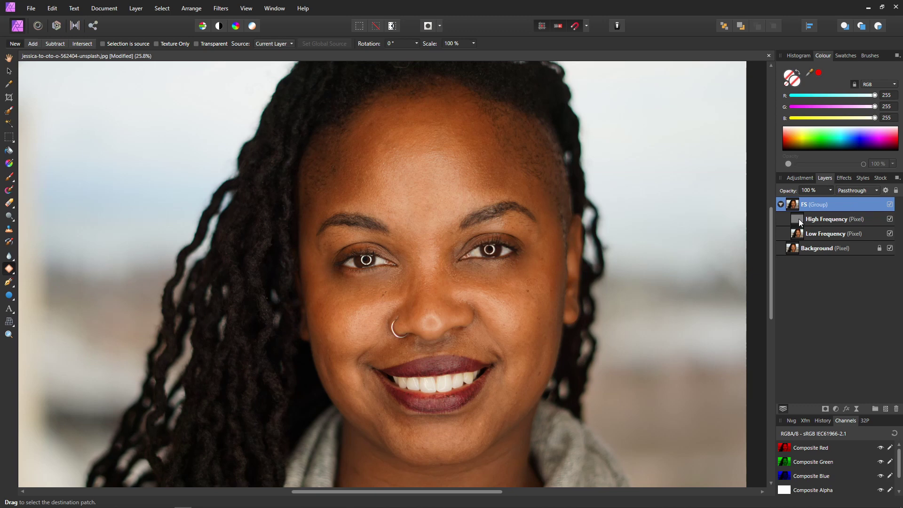
On the High Frequency layer, patch the fine lines just below the inner corner of the subject's left eye
click(798, 219)
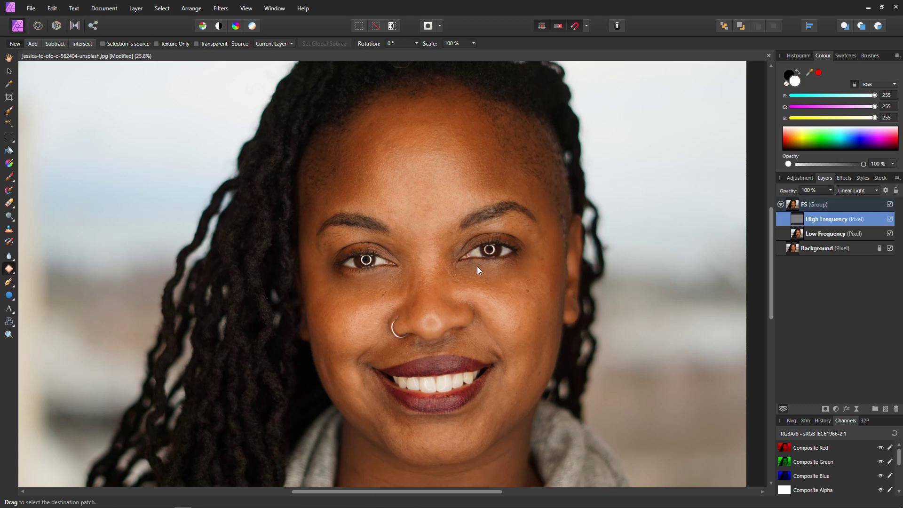
scroll(476, 266, up, 5)
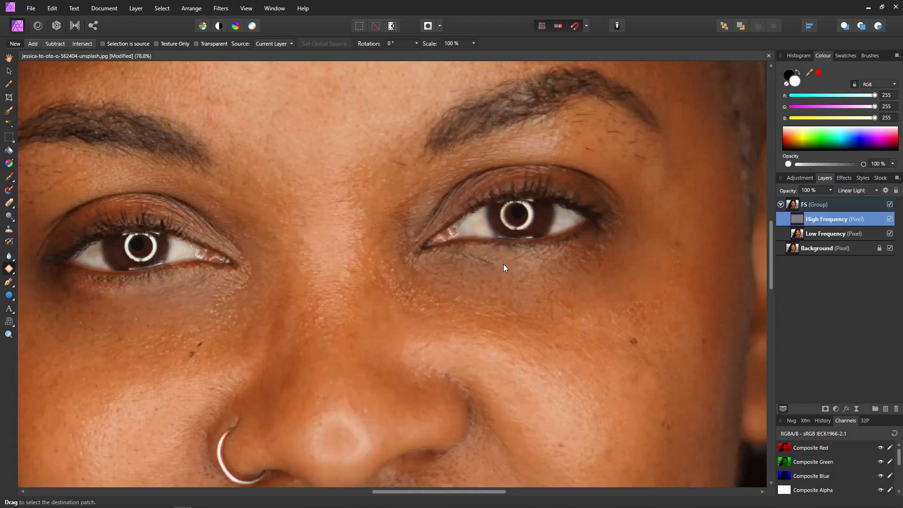
mouse_move(467, 256)
mouse_down()
mouse_move(436, 250)
mouse_move(437, 262)
mouse_move(496, 272)
mouse_up()
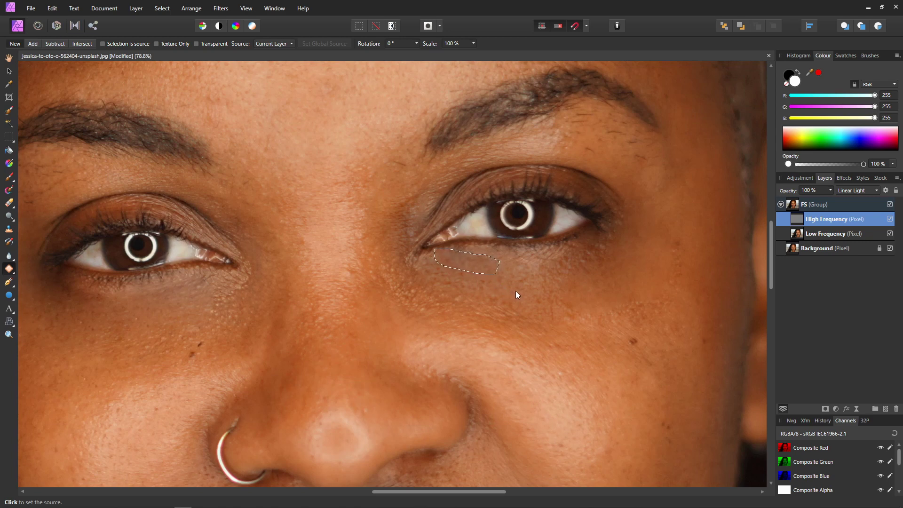
drag(520, 289, 571, 281)
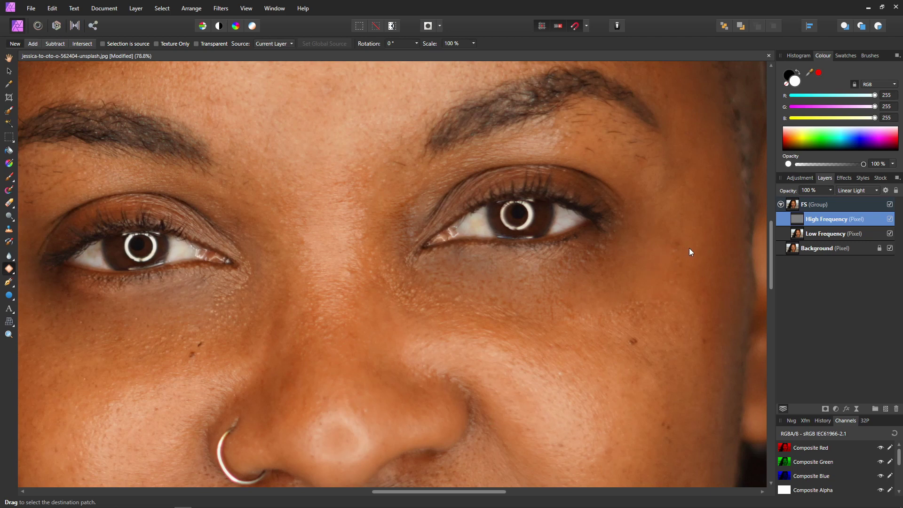
Patch the High Frequency skin texture on the upper outer cheek below the subject's left eye, sampling nearby skin
mouse_move(666, 272)
mouse_down()
mouse_move(655, 290)
mouse_move(665, 301)
mouse_move(685, 293)
mouse_move(687, 273)
mouse_up()
mouse_move(703, 317)
mouse_down()
mouse_move(682, 298)
mouse_move(643, 295)
mouse_move(584, 306)
mouse_move(581, 320)
mouse_move(650, 344)
mouse_up()
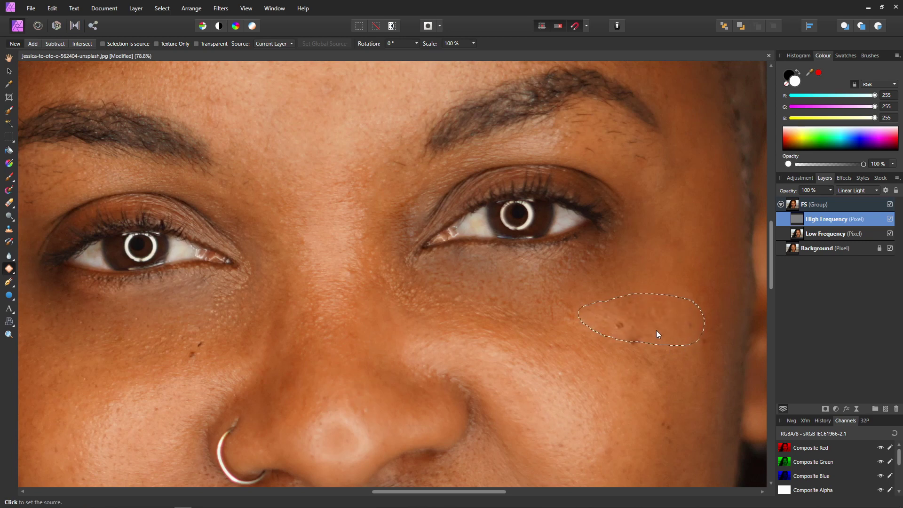
click(681, 264)
On the Low Frequency layer, patch the uneven tones on the outer cheek below the subject's left eye with nearby skin
scroll(412, 337, down, 5)
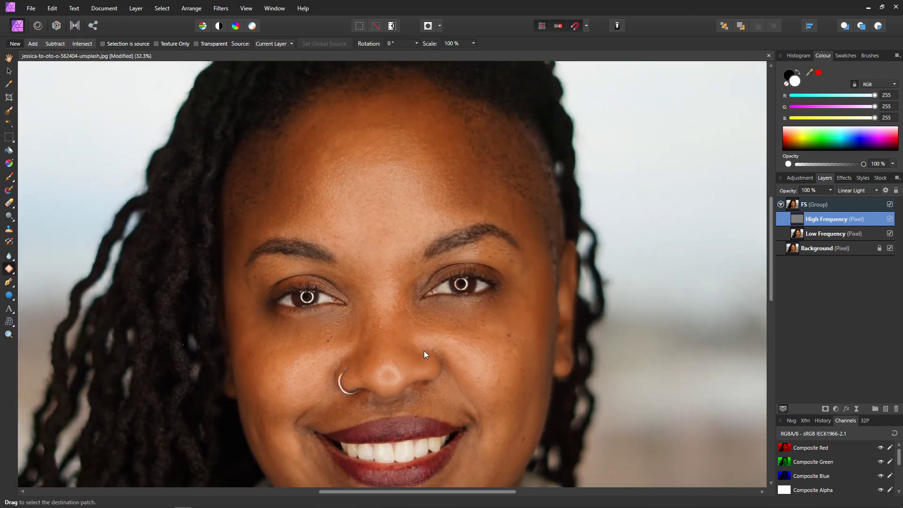
drag(424, 351, 452, 275)
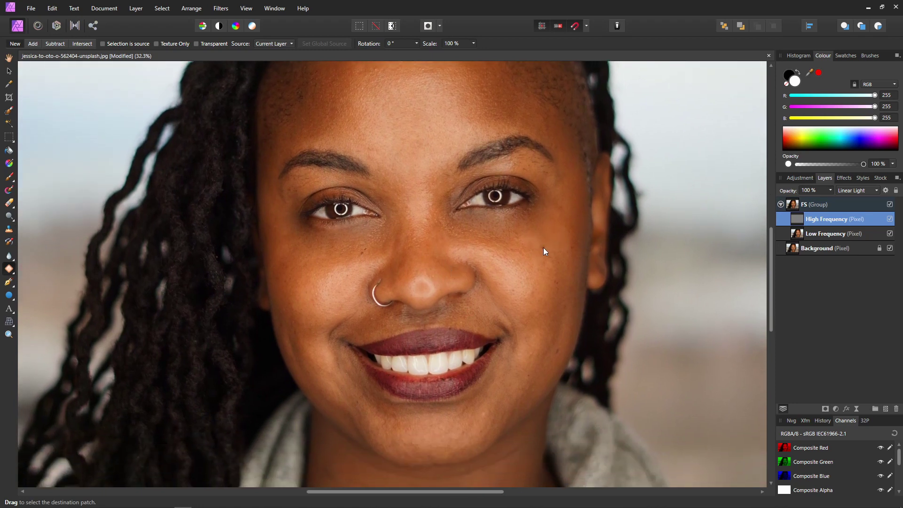
click(799, 235)
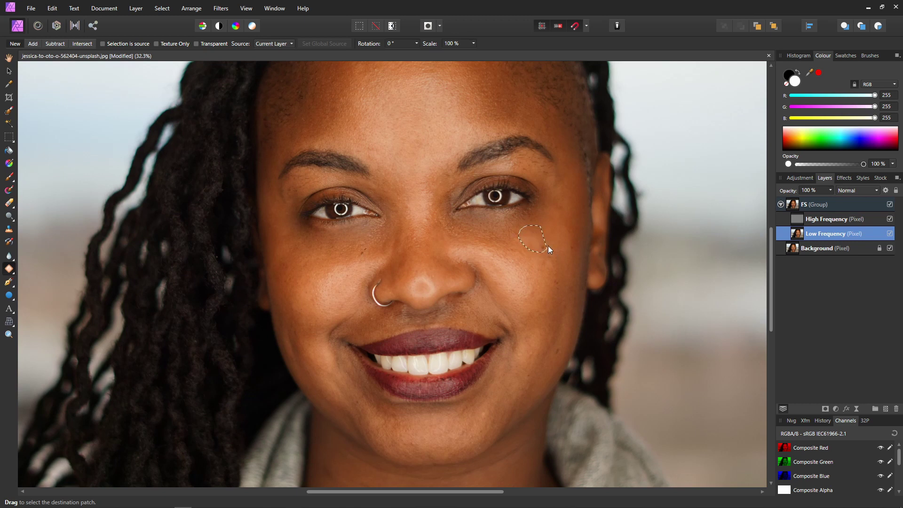
drag(548, 246, 547, 247)
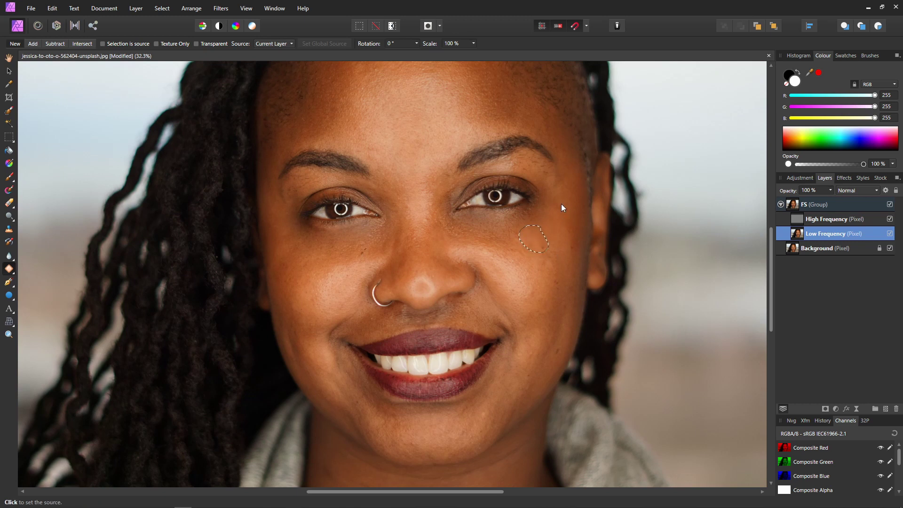
click(506, 226)
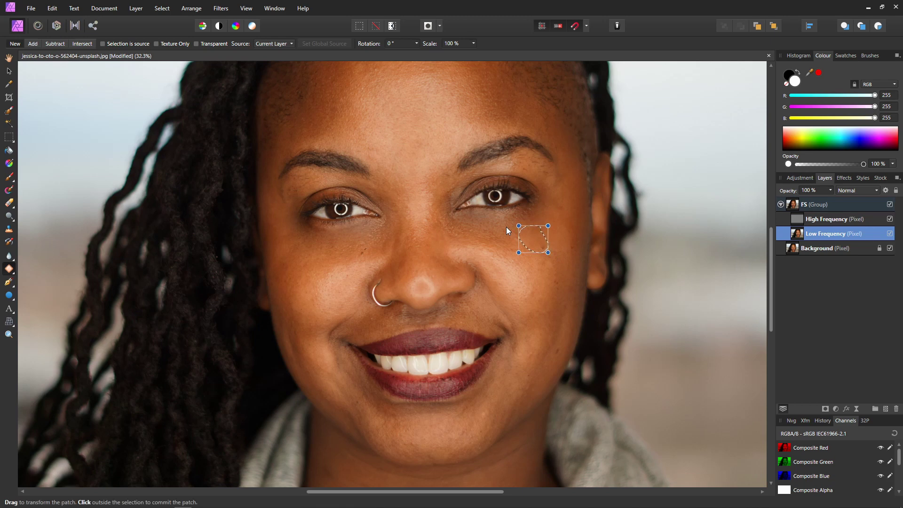
click(565, 229)
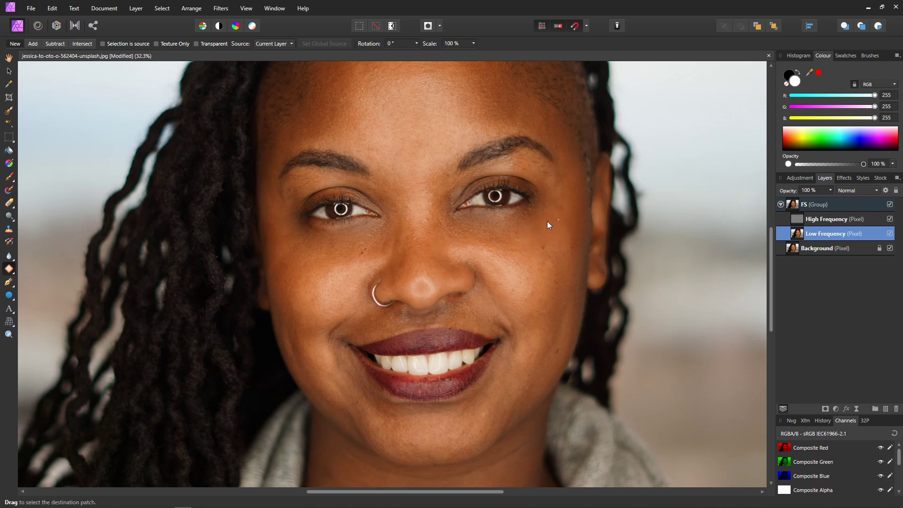
click(573, 215)
click(560, 259)
click(564, 245)
click(560, 256)
Select the FS group and toggle its visibility to compare the cheek and under-eye retouching with the original
click(820, 206)
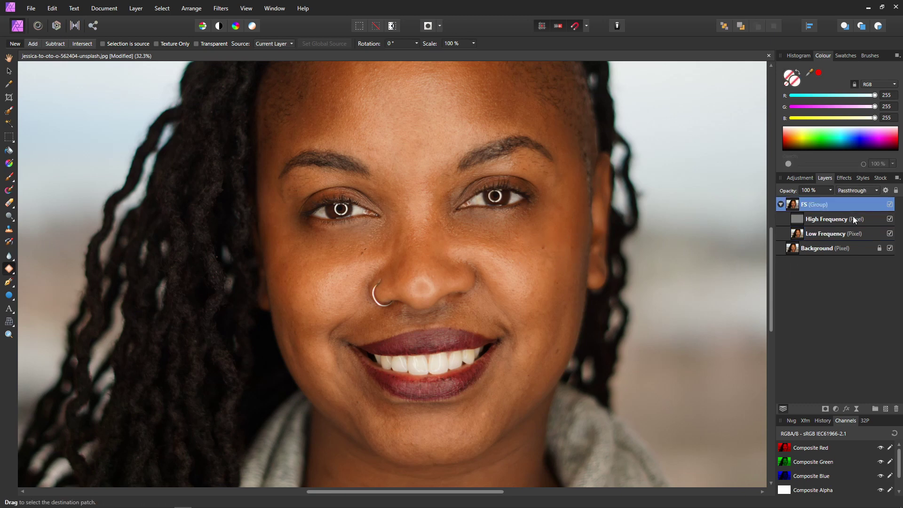
click(889, 206)
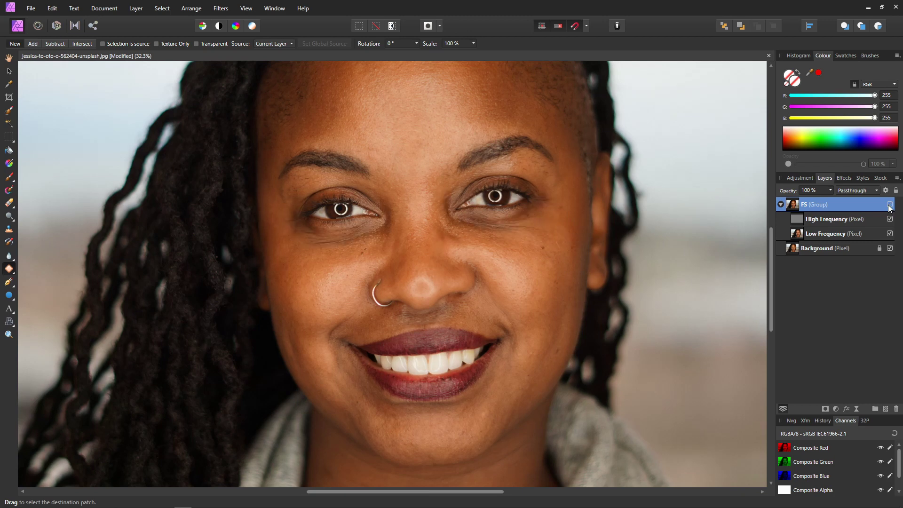
click(889, 206)
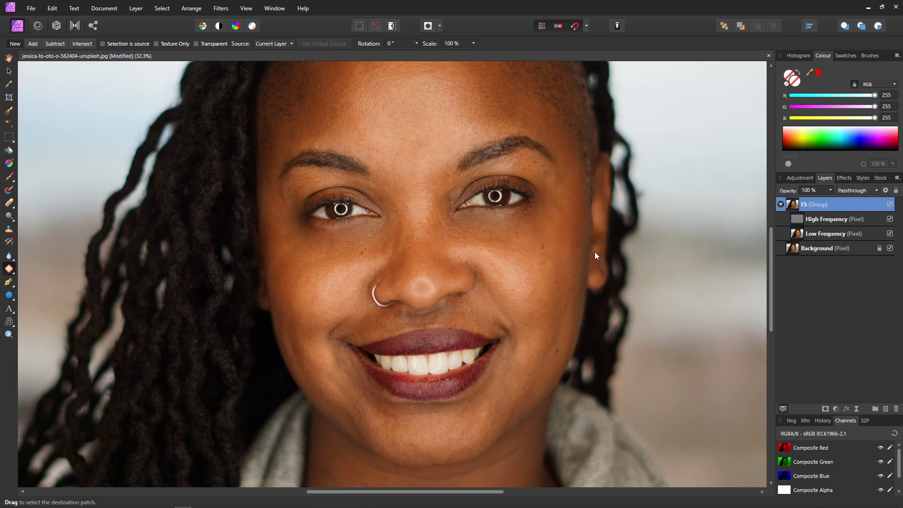
Set the FS group's opacity to 75% and compare the full portrait with the group hidden and shown
click(830, 190)
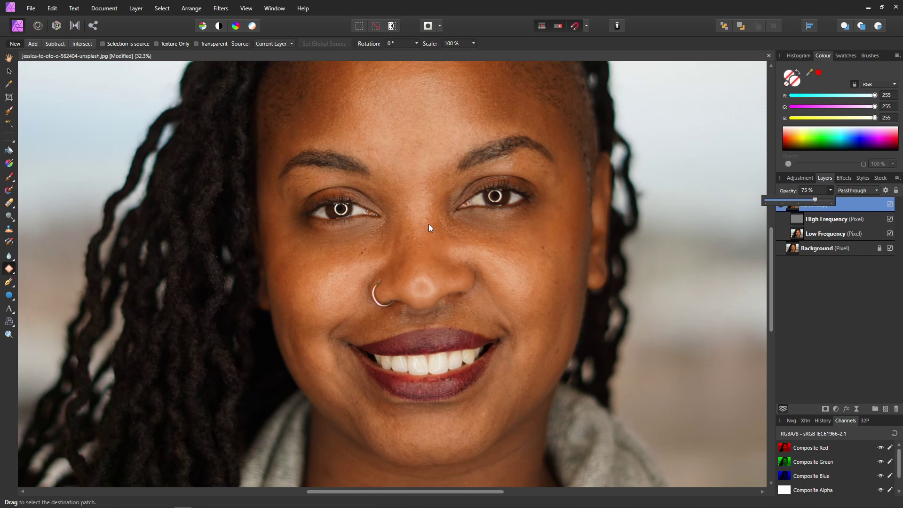
scroll(428, 228, down, 2)
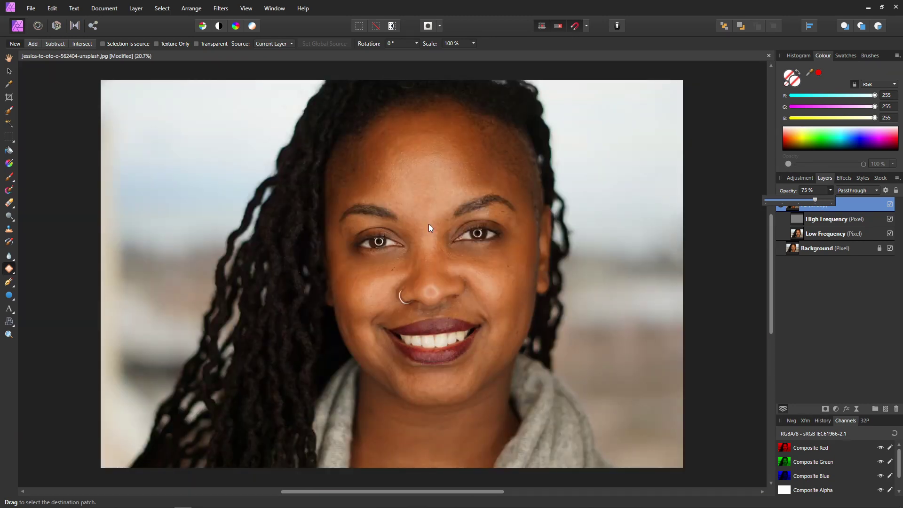
click(889, 204)
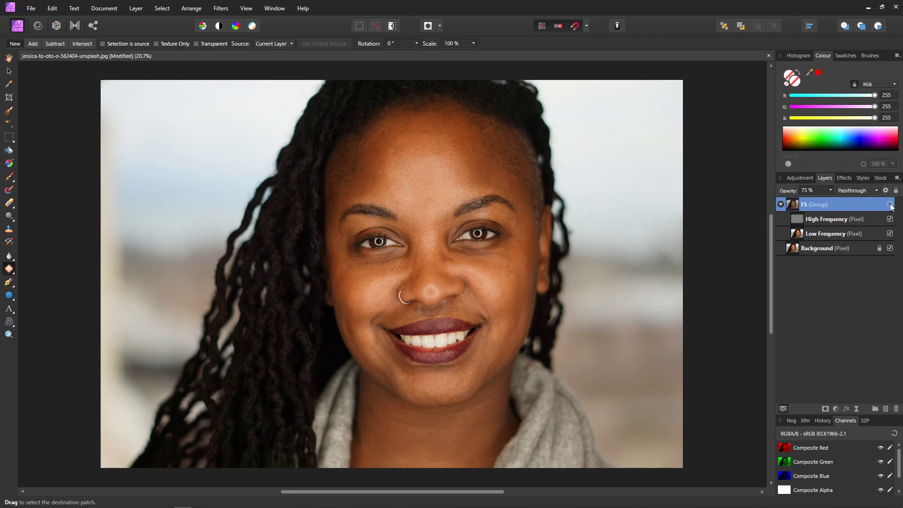
click(889, 205)
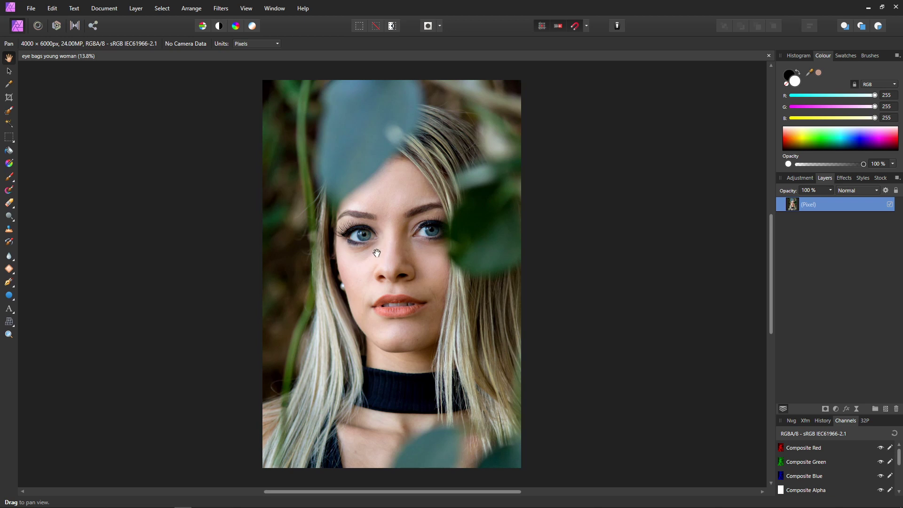
In the "eye bags young woman" document, duplicate the portrait's pixel layer
scroll(377, 253, up, 3)
scroll(452, 230, up, 1)
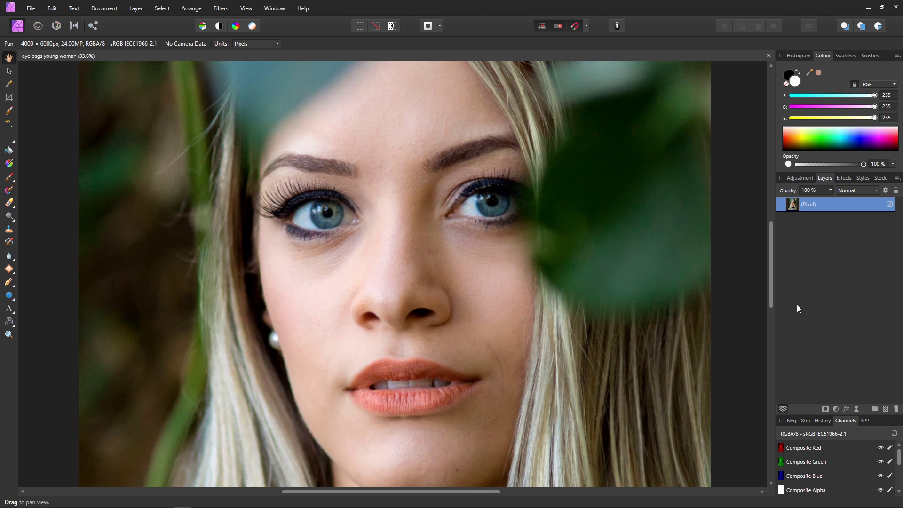
key(ctrl+j)
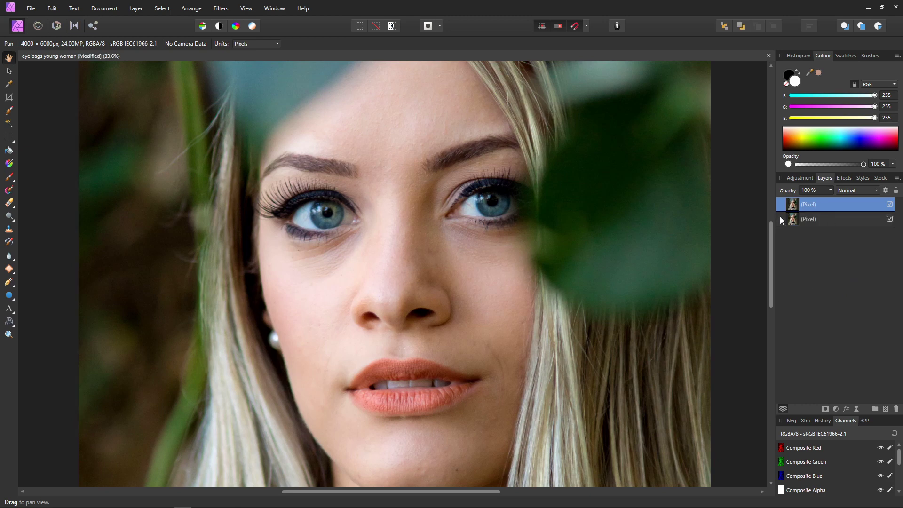
Apply Frequency Separation to the duplicated layer with the radius raised to slightly over 7 px, checking the preview around the eye
click(220, 9)
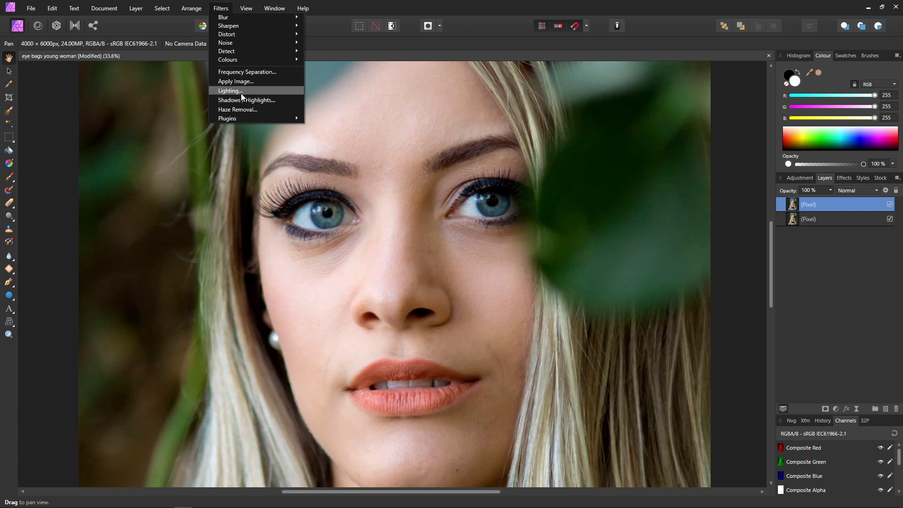
click(243, 77)
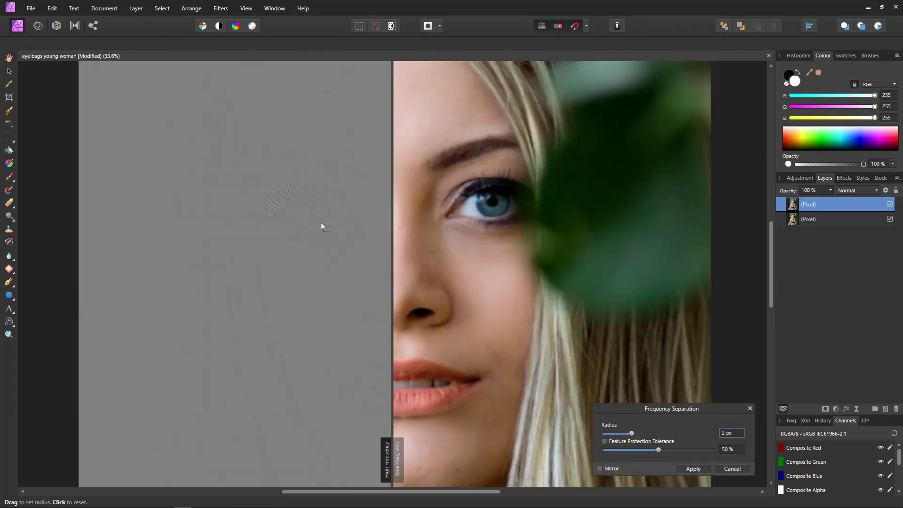
scroll(321, 222, up, 3)
drag(392, 239, 327, 240)
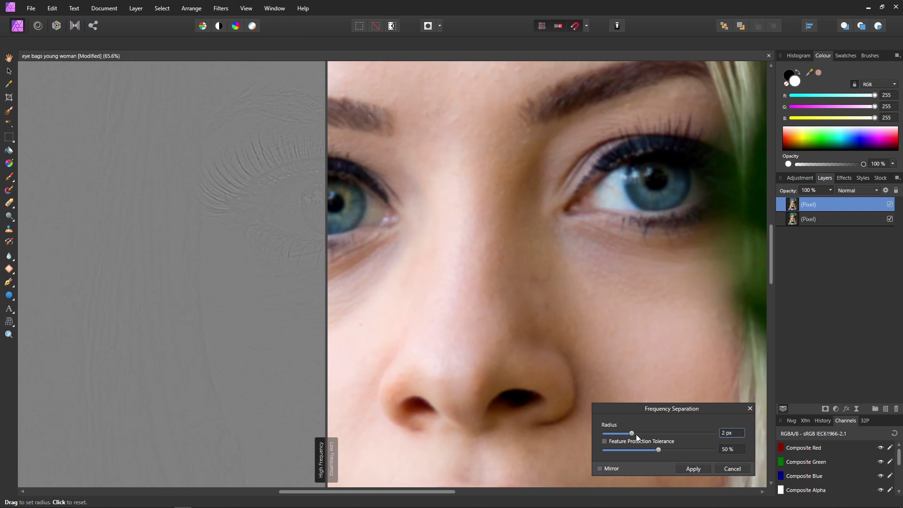
drag(632, 431, 640, 434)
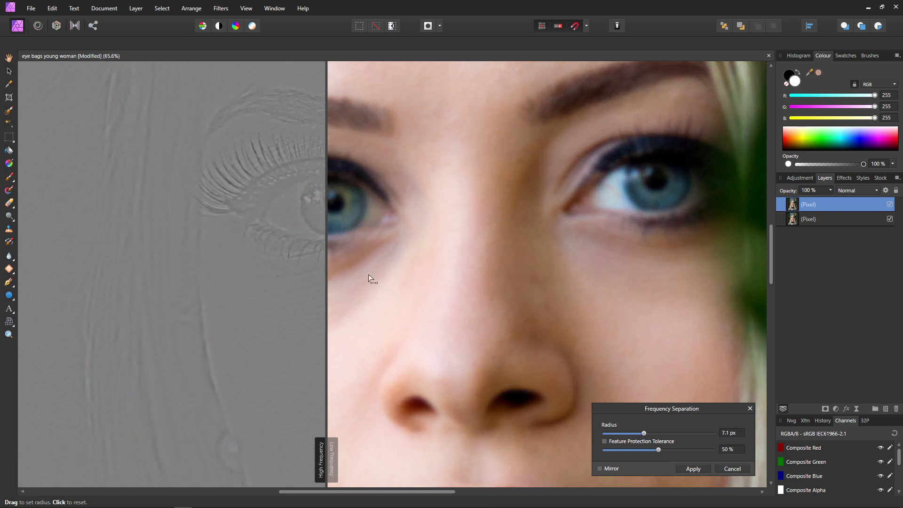
drag(645, 434, 648, 434)
click(693, 469)
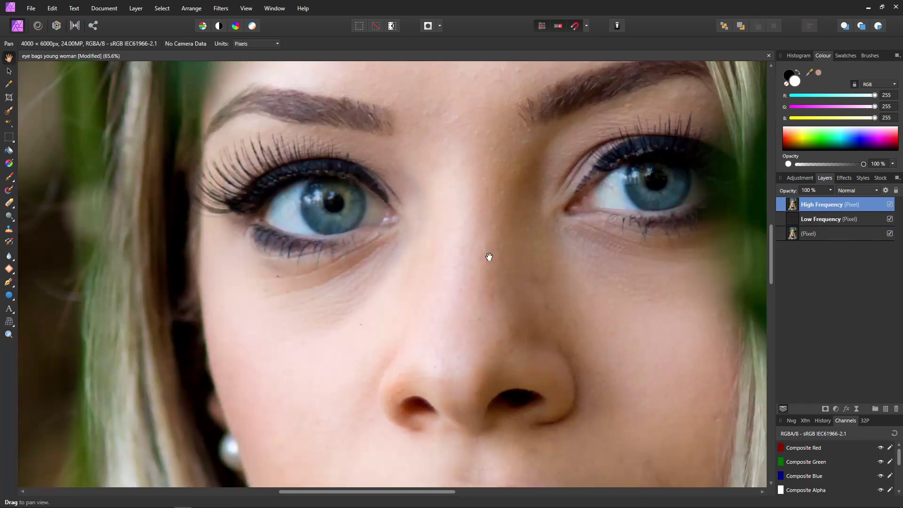
Group the High Frequency and Low Frequency layers and rename the group "FS"
scroll(439, 233, down, 1)
drag(440, 234, 379, 249)
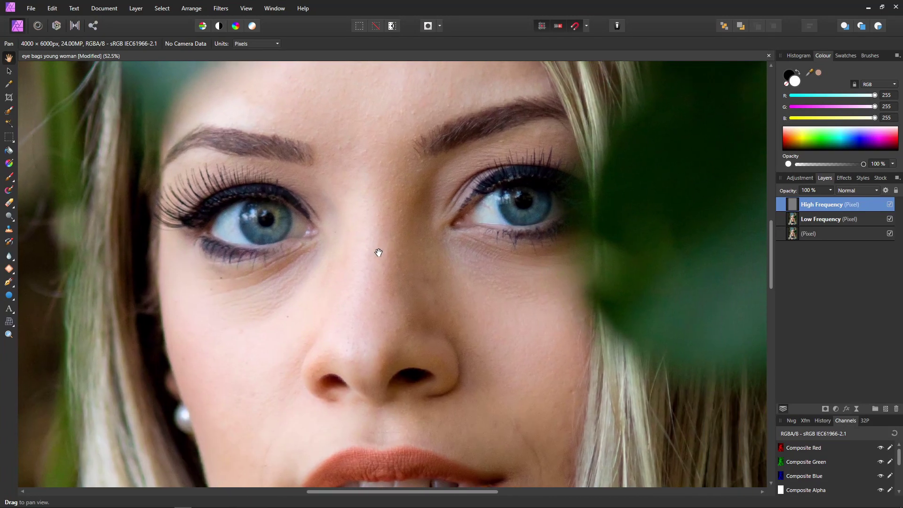
shift+click(780, 221)
right_click(779, 208)
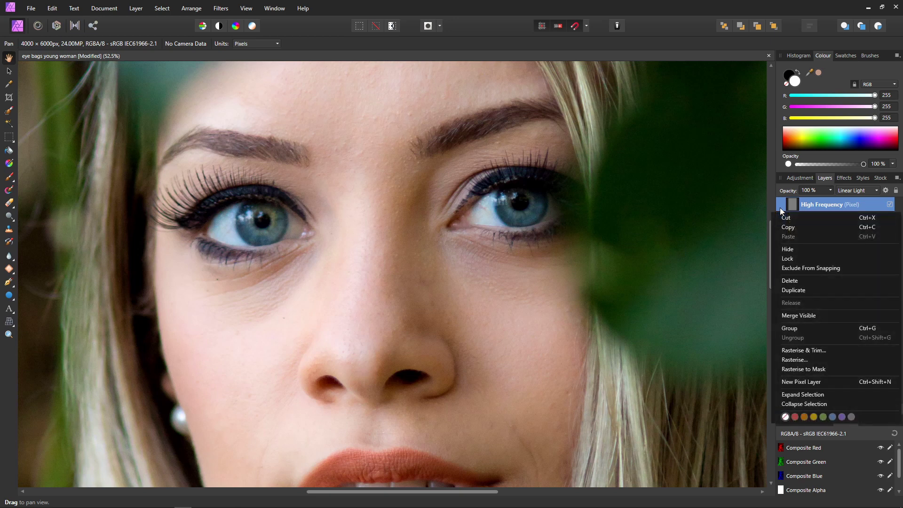
click(792, 329)
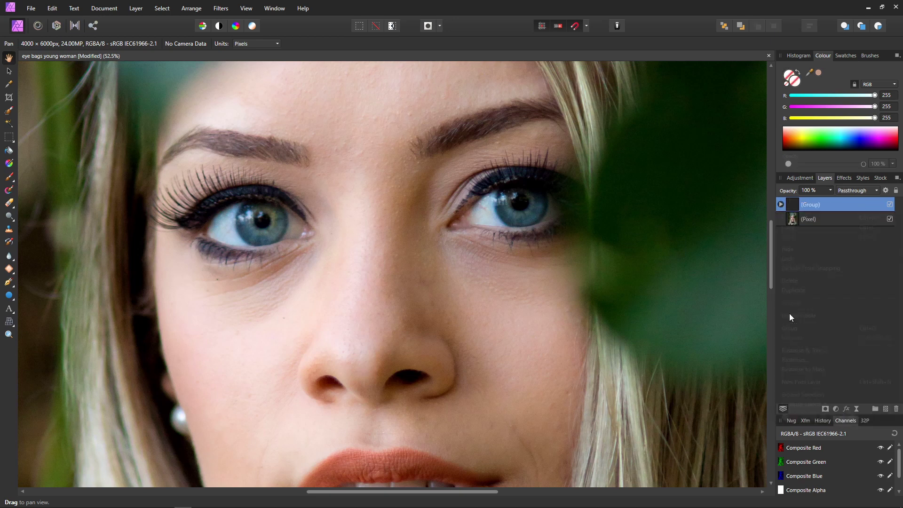
double_click(811, 209)
text(FS)
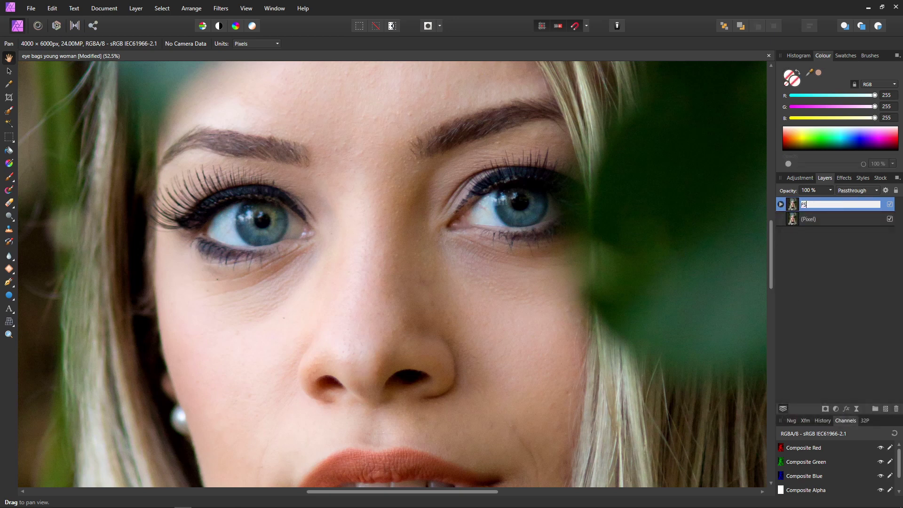
key(Return)
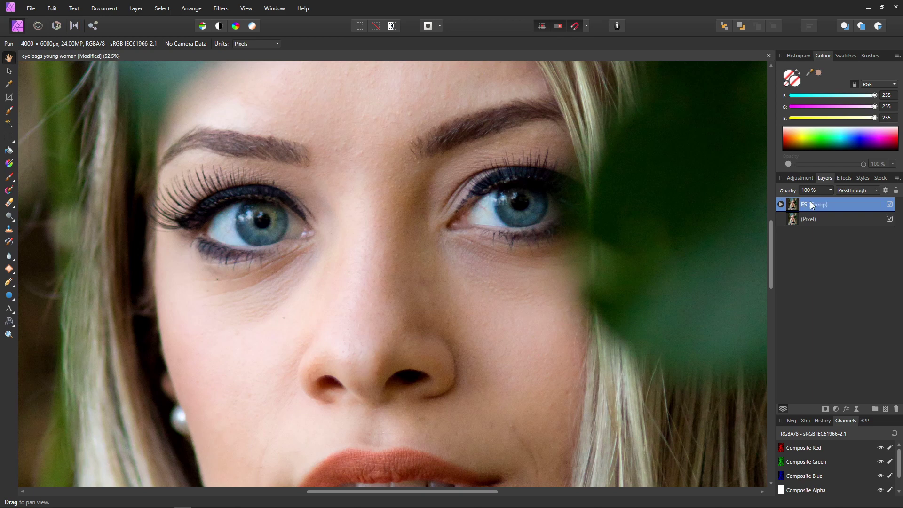
On the Low Frequency layer, patch the dark area under the subject's right eye using forehead skin as the source
click(780, 205)
click(797, 232)
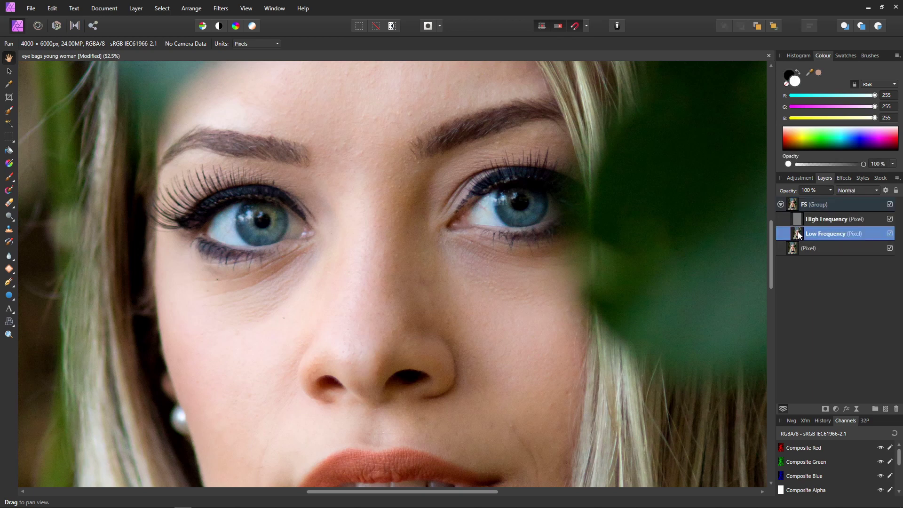
click(10, 269)
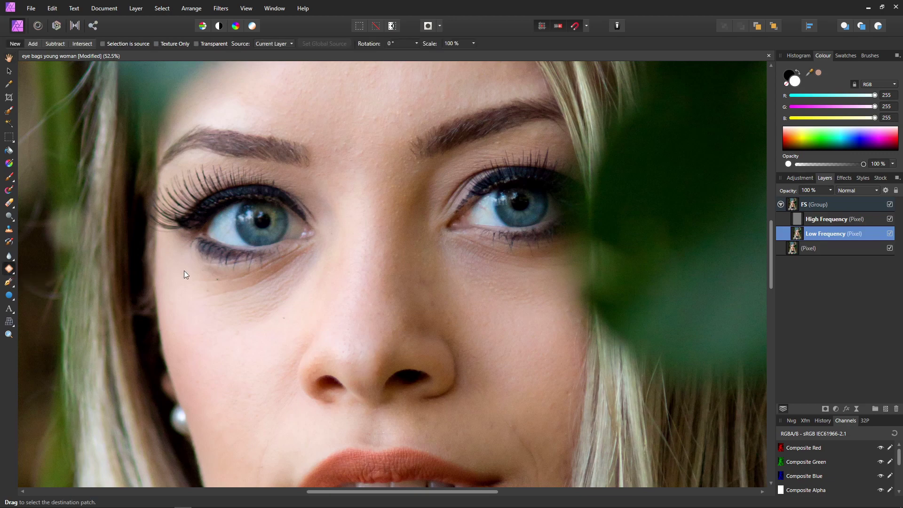
scroll(186, 267, up, 1)
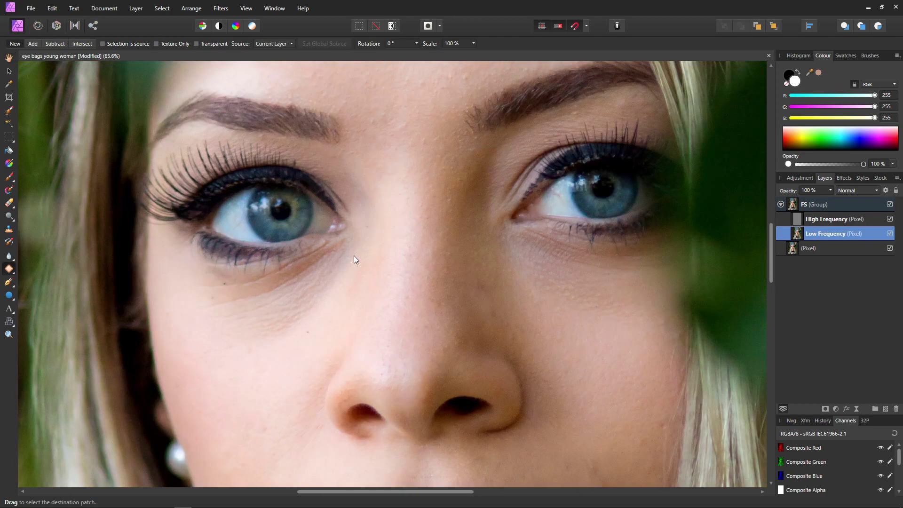
mouse_move(311, 245)
mouse_down()
mouse_move(256, 255)
mouse_move(195, 255)
mouse_move(192, 307)
mouse_move(218, 339)
mouse_move(272, 334)
mouse_move(324, 306)
mouse_move(337, 281)
mouse_up()
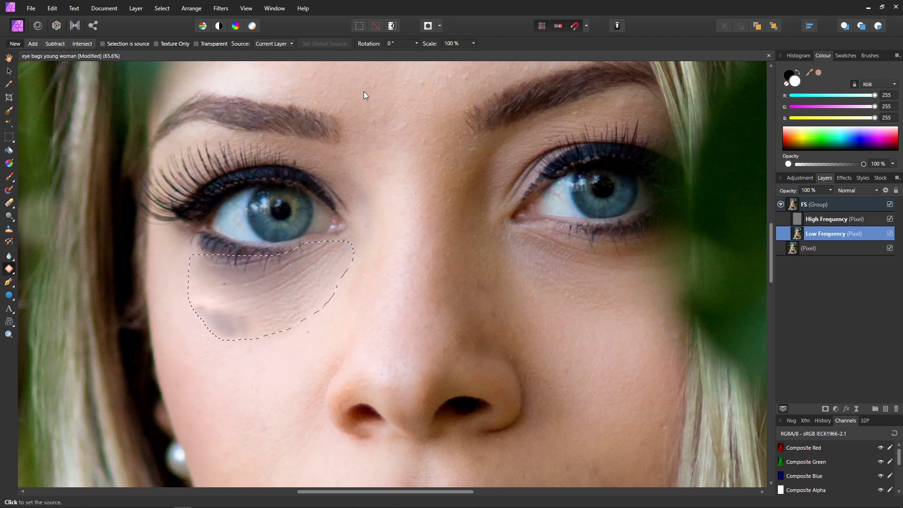
click(393, 75)
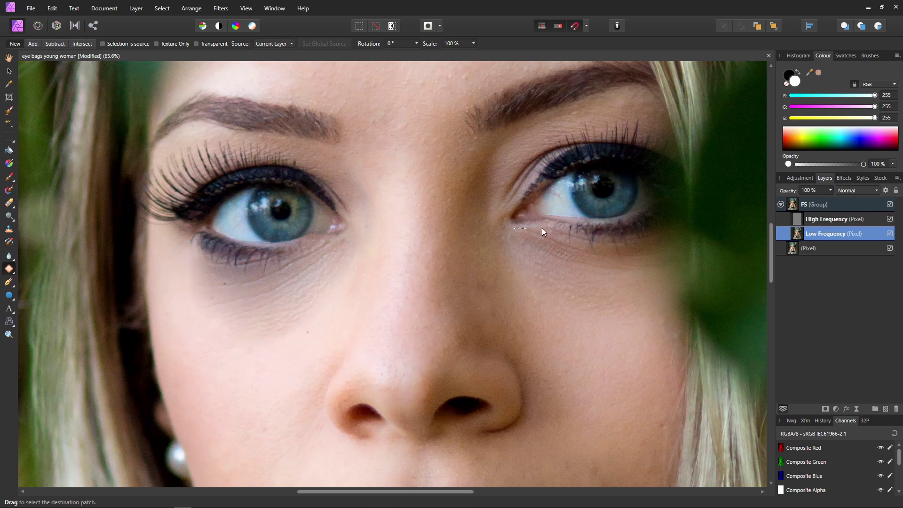
Patch the dark area under the subject's left eye on the Low Frequency layer with forehead skin
mouse_move(559, 238)
mouse_down()
mouse_move(604, 245)
mouse_move(661, 235)
mouse_move(644, 316)
mouse_move(581, 310)
mouse_move(529, 274)
mouse_move(511, 243)
mouse_up()
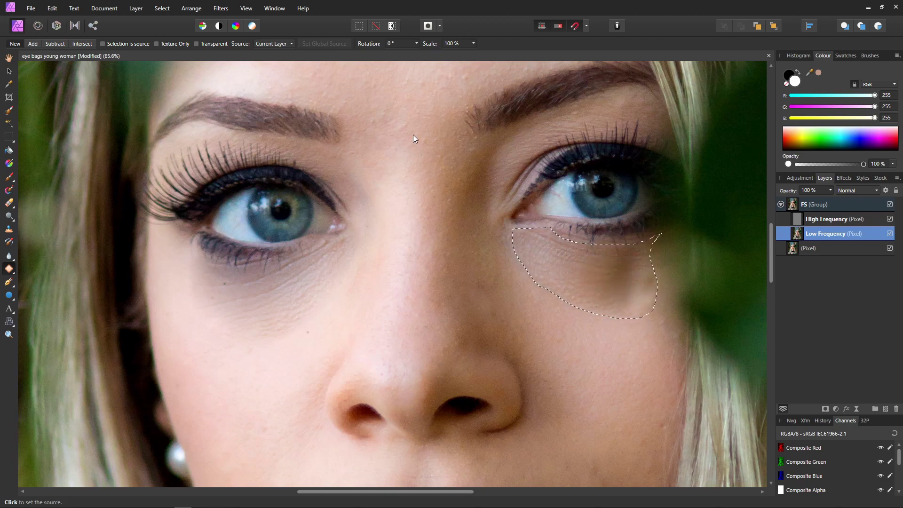
scroll(413, 134, down, 2)
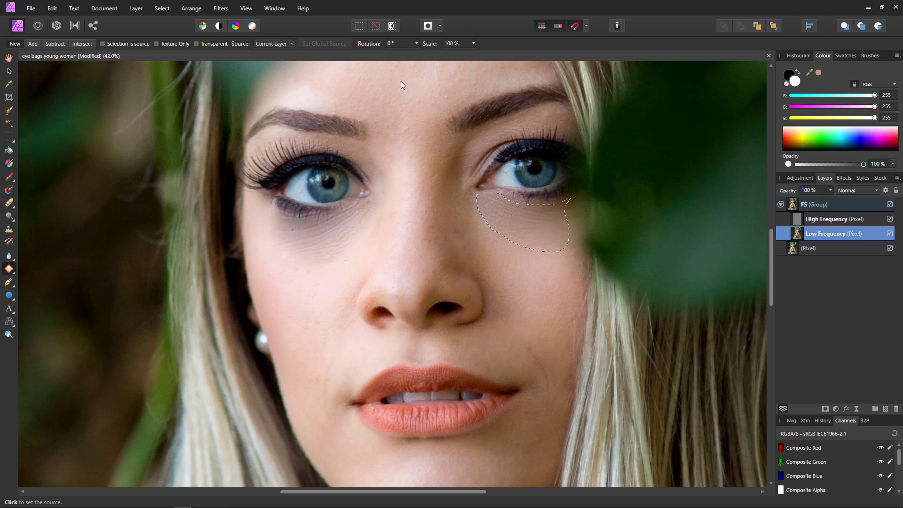
click(464, 83)
click(465, 85)
scroll(503, 216, down, 1)
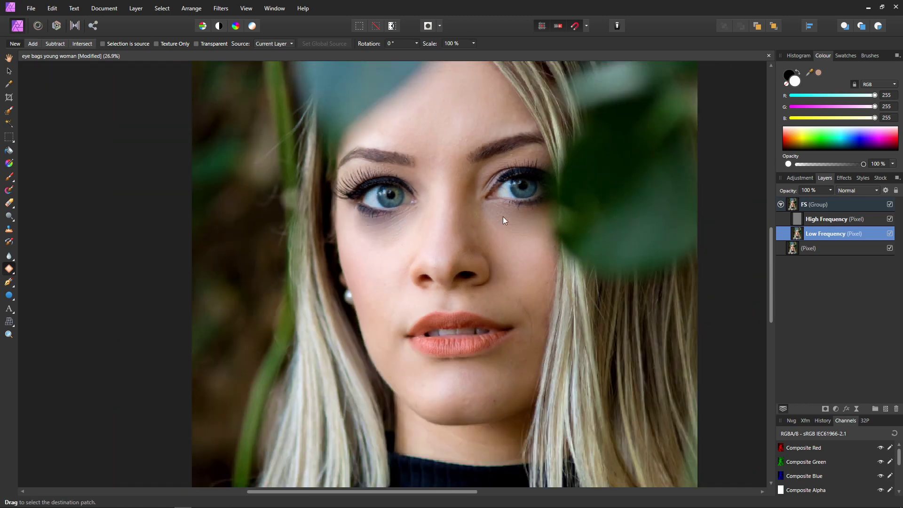
drag(517, 196, 441, 232)
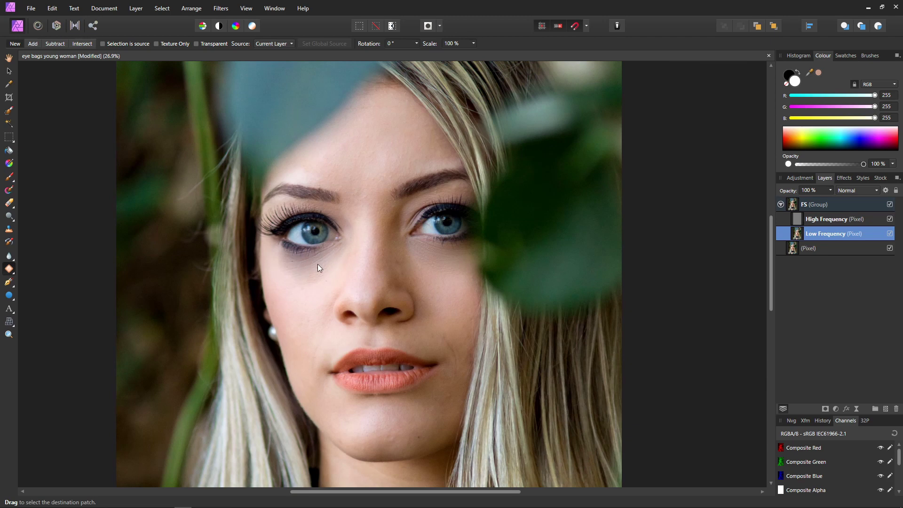
Patch smaller areas of remaining dark tone beneath the subject's right eye with nearby cheek skin
scroll(291, 257, up, 1)
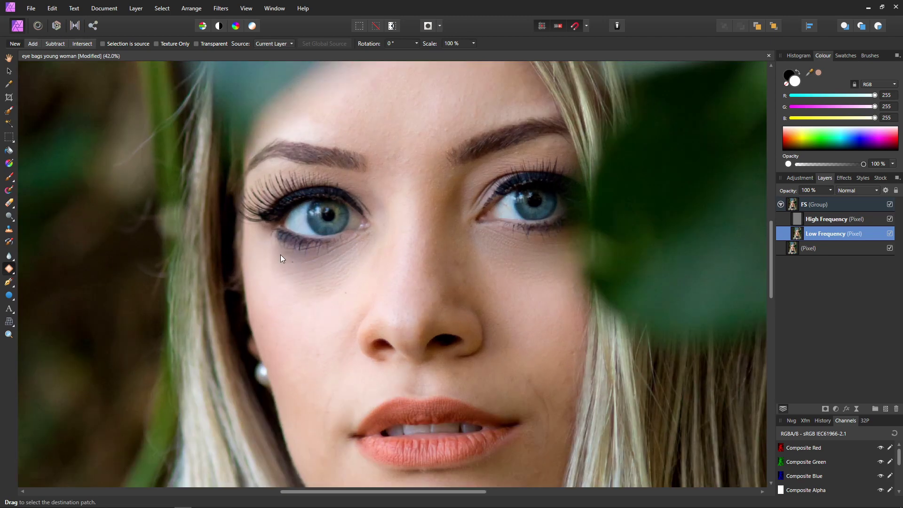
mouse_move(277, 288)
mouse_down()
mouse_move(292, 258)
mouse_move(278, 249)
mouse_up()
drag(282, 266, 283, 322)
click(318, 278)
mouse_move(325, 275)
mouse_down()
mouse_move(346, 295)
mouse_move(317, 305)
mouse_move(308, 333)
mouse_up()
click(363, 288)
drag(377, 262, 321, 314)
click(356, 316)
With a soft 10% opacity Paint Brush, sample the light cheek tone and paint over the shadow under the subject's right eye
click(10, 178)
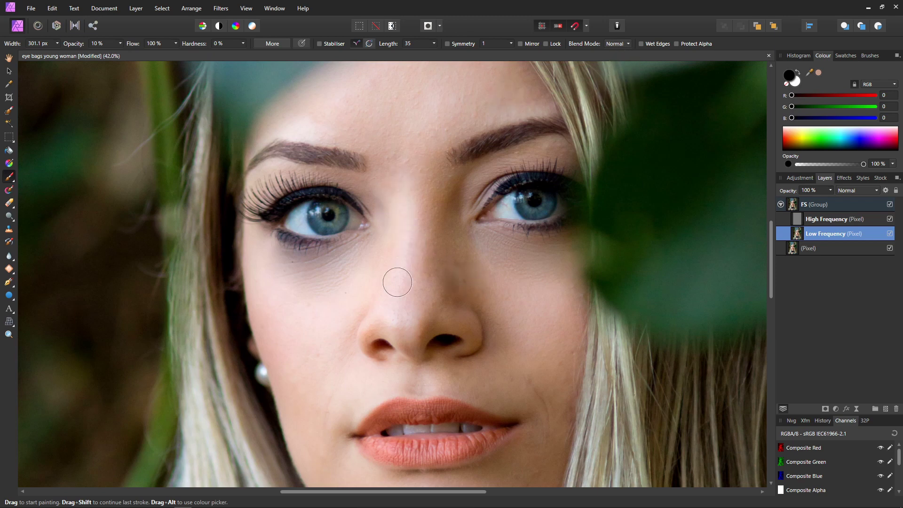
alt+click(313, 314)
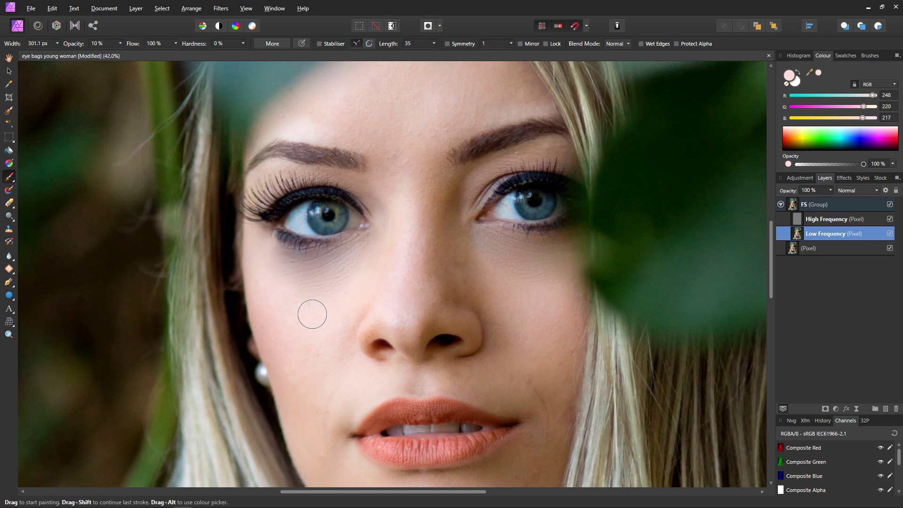
mouse_move(270, 258)
mouse_down()
mouse_move(344, 252)
mouse_move(285, 263)
mouse_move(303, 269)
mouse_move(328, 265)
mouse_move(279, 251)
mouse_move(334, 259)
mouse_move(289, 268)
mouse_move(310, 274)
mouse_move(351, 264)
mouse_move(294, 295)
mouse_move(361, 266)
mouse_move(305, 267)
mouse_move(272, 247)
mouse_move(351, 256)
mouse_move(310, 268)
mouse_move(276, 263)
mouse_move(355, 262)
mouse_move(296, 293)
mouse_move(568, 292)
mouse_move(481, 241)
mouse_move(518, 291)
mouse_up()
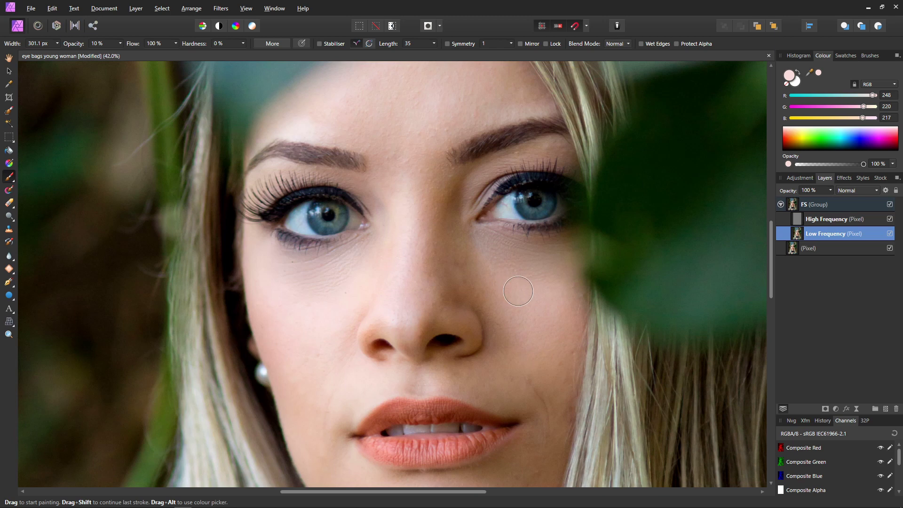
Paint under the subject's left eye with a tone sampled from that cheek, and touch up under the right eye with a resampled cheek tone
alt+click(518, 291)
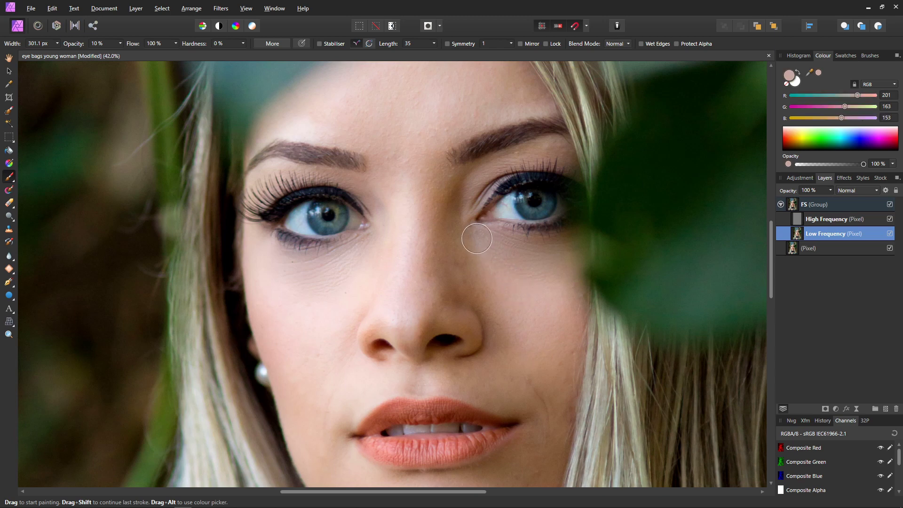
mouse_move(508, 239)
mouse_down()
mouse_move(577, 237)
mouse_move(479, 253)
mouse_move(549, 270)
mouse_move(494, 243)
mouse_move(585, 239)
mouse_move(509, 265)
mouse_move(563, 273)
mouse_move(544, 307)
mouse_move(547, 334)
mouse_move(472, 244)
mouse_move(537, 290)
mouse_move(555, 290)
mouse_move(537, 303)
mouse_move(491, 242)
mouse_move(558, 244)
mouse_up()
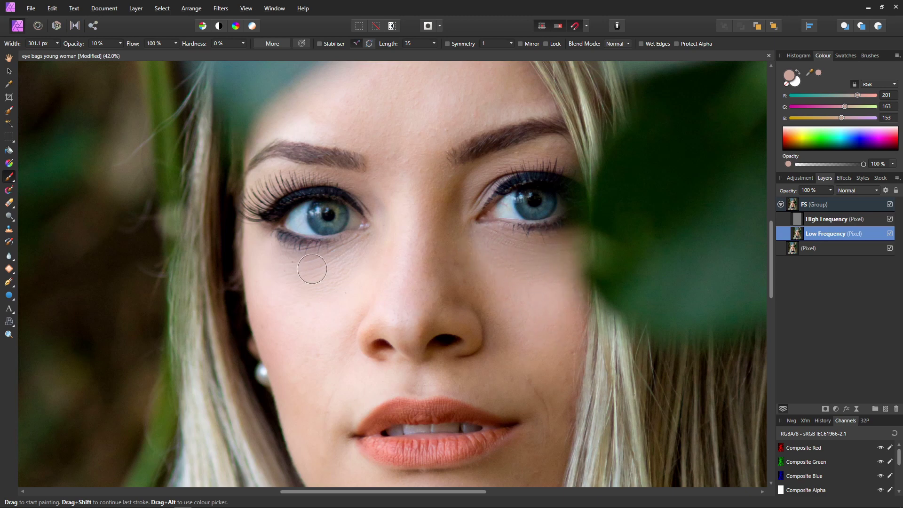
alt+click(322, 303)
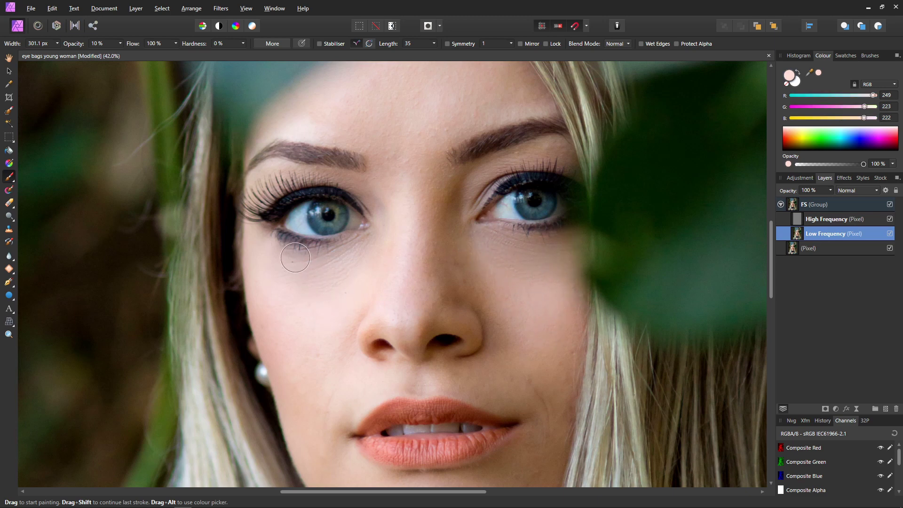
mouse_move(315, 258)
mouse_down()
mouse_move(376, 254)
mouse_move(307, 284)
mouse_move(370, 273)
mouse_move(329, 332)
mouse_move(348, 297)
mouse_move(288, 274)
mouse_move(278, 245)
mouse_move(316, 276)
mouse_move(278, 253)
mouse_move(330, 257)
mouse_move(360, 291)
mouse_move(319, 316)
mouse_move(275, 273)
mouse_move(332, 303)
mouse_move(362, 262)
mouse_move(339, 343)
mouse_move(381, 283)
mouse_up()
Toggle the FS group's visibility to compare the under-eye tone retouching with the original portrait
scroll(447, 299, down, 3)
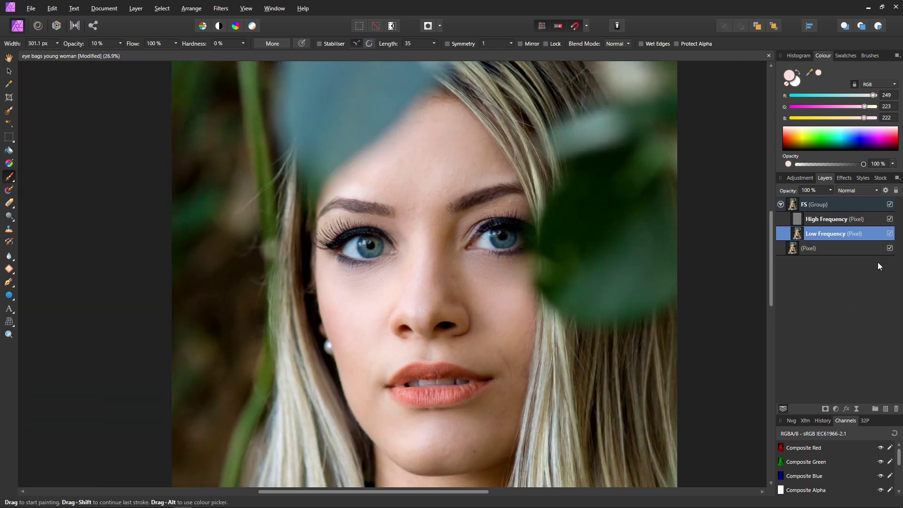
click(890, 205)
click(890, 205)
click(890, 205)
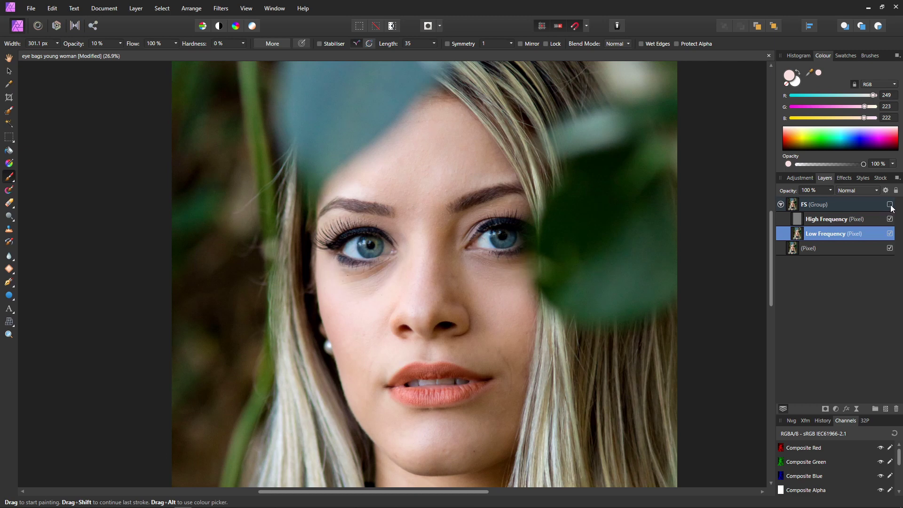
click(890, 205)
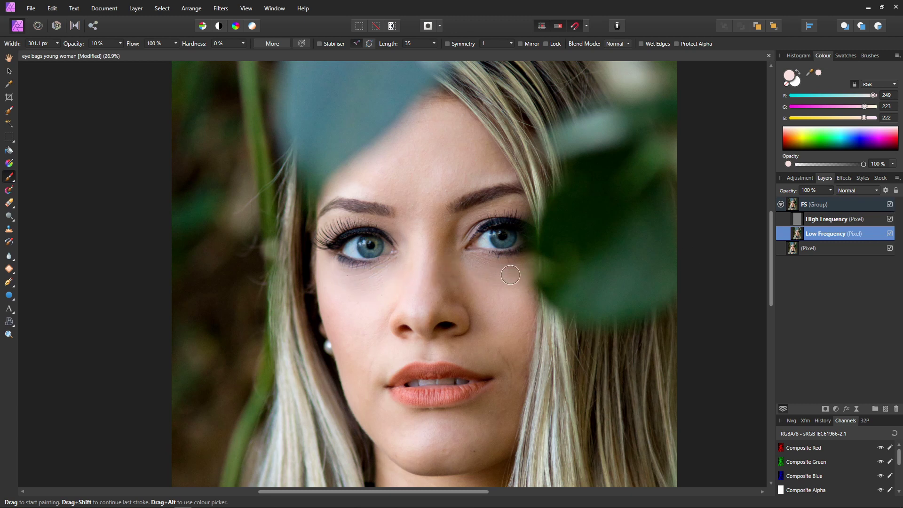
On the High Frequency layer, patch the fine wrinkles under the subject's right eye with smooth texture from the cheek below
scroll(534, 268, up, 1)
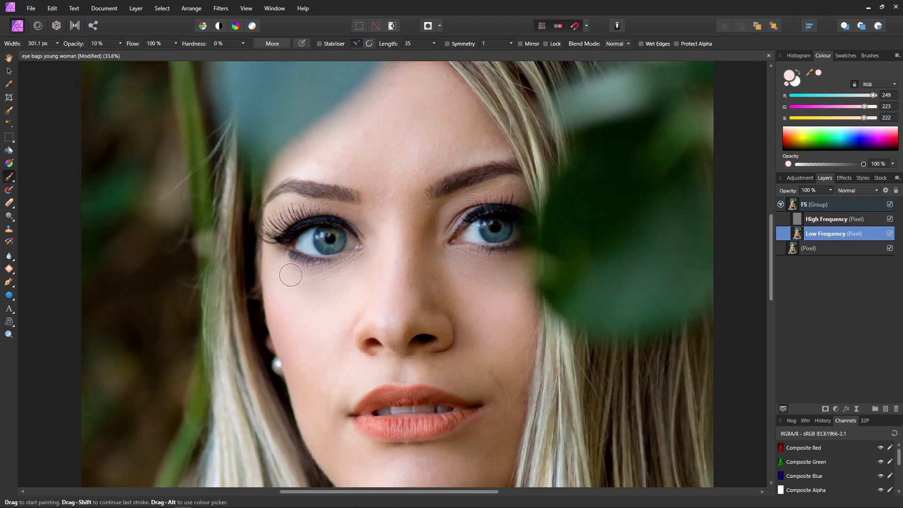
click(797, 218)
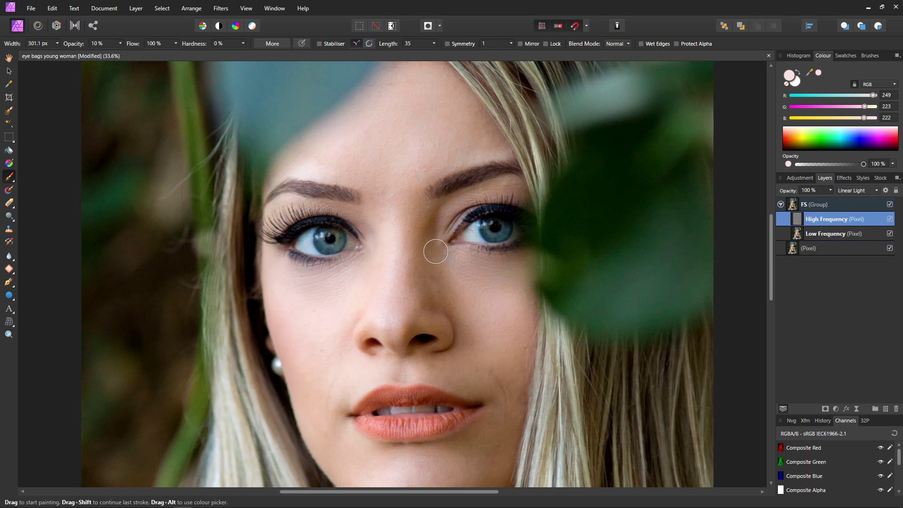
scroll(336, 285, up, 1)
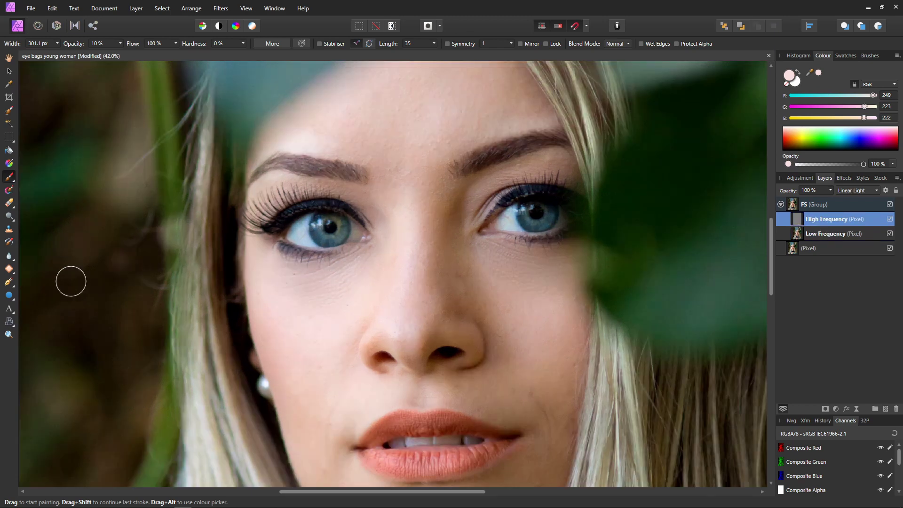
click(9, 270)
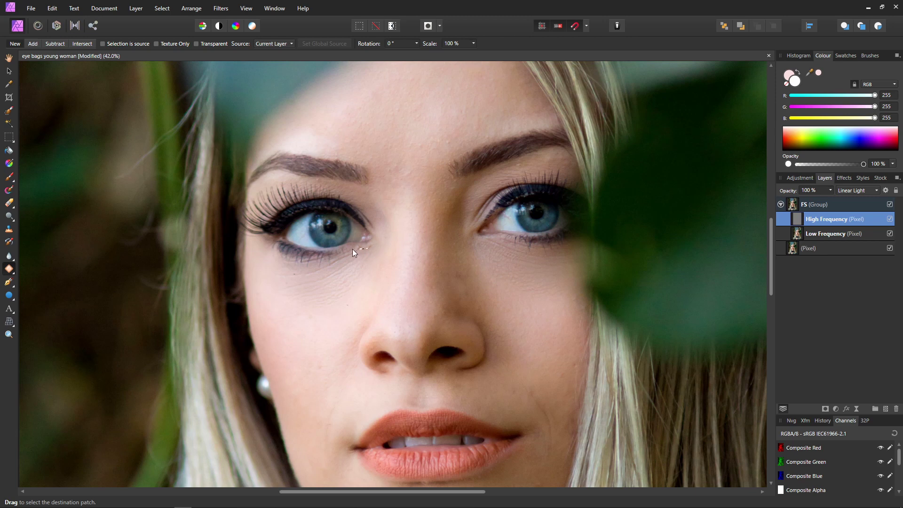
mouse_move(346, 255)
mouse_down()
mouse_move(323, 260)
mouse_move(318, 270)
mouse_move(314, 257)
mouse_move(306, 270)
mouse_move(291, 261)
mouse_move(272, 267)
mouse_move(290, 301)
mouse_move(311, 308)
mouse_move(331, 308)
mouse_move(363, 274)
mouse_up()
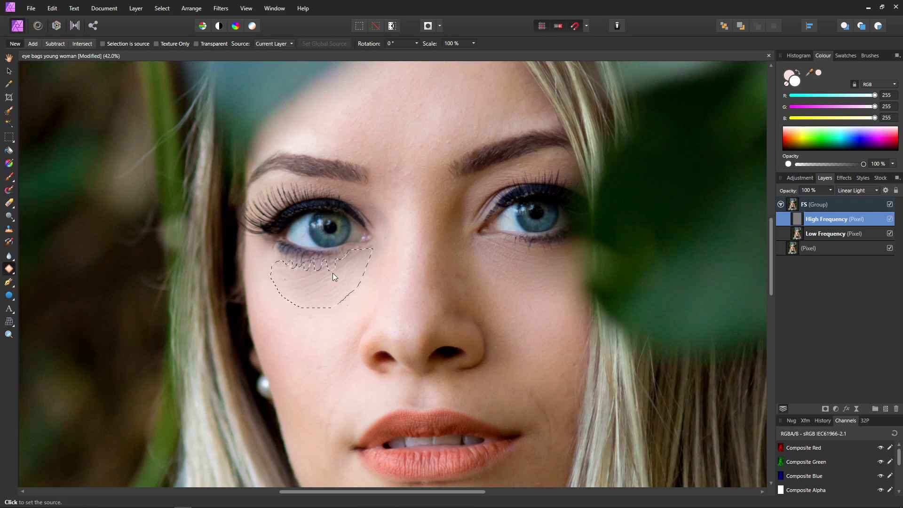
click(306, 333)
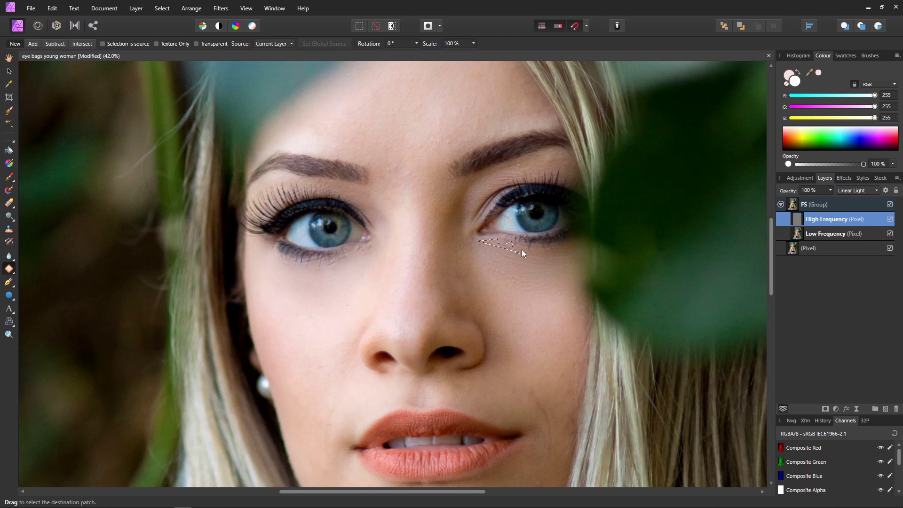
On the High Frequency layer, patch the fine wrinkles under the subject's left eye with smooth texture from the cheek below
mouse_move(531, 256)
mouse_down()
mouse_move(559, 247)
mouse_move(574, 291)
mouse_move(506, 281)
mouse_move(480, 246)
mouse_up()
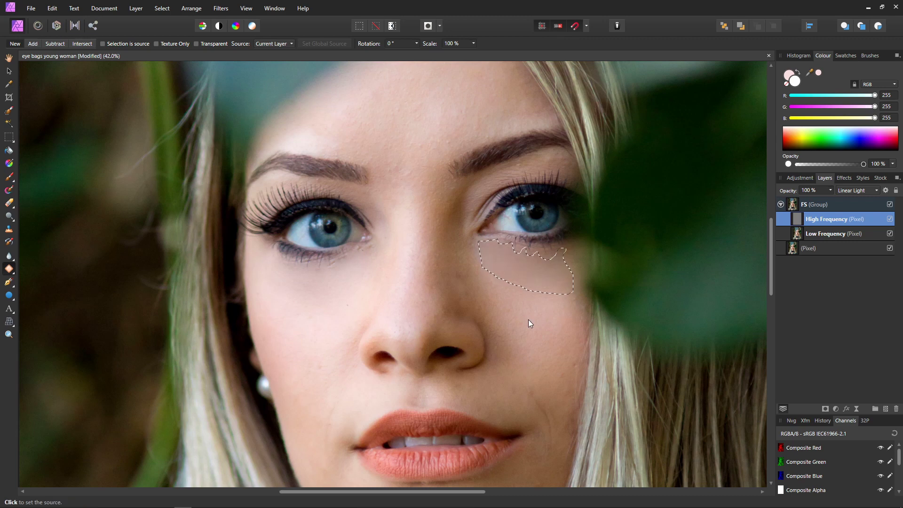
mouse_move(529, 321)
mouse_down()
mouse_move(563, 320)
mouse_move(546, 315)
mouse_up()
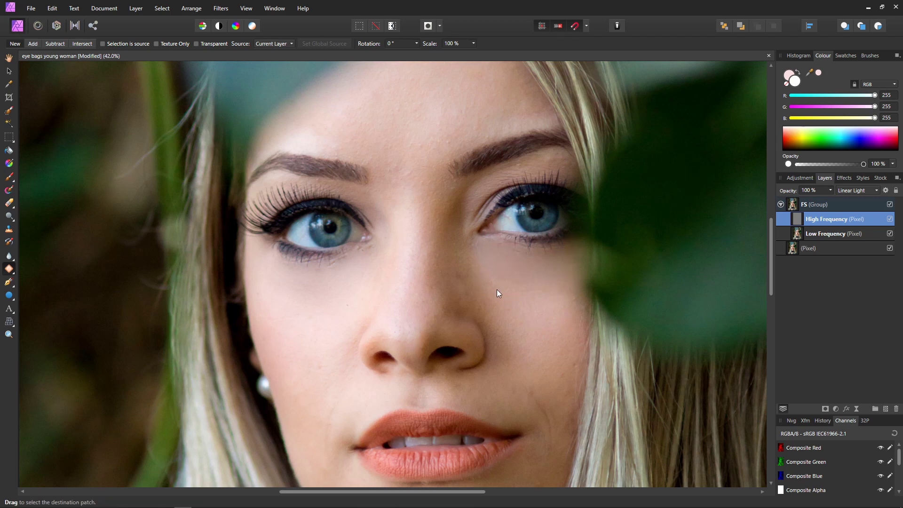
scroll(497, 289, down, 4)
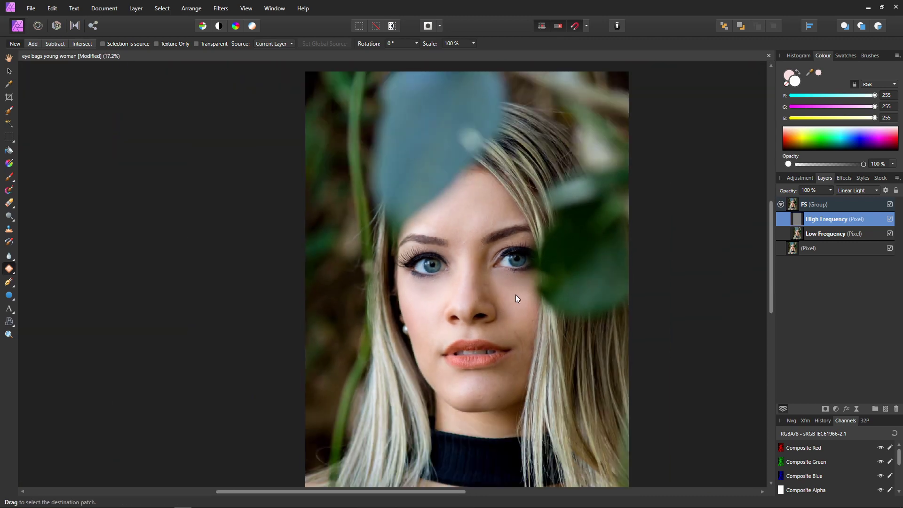
Patch the remaining uneven texture on the upper cheek under the subject's left eye and beneath the right eye with nearby smooth skin
scroll(512, 297, up, 3)
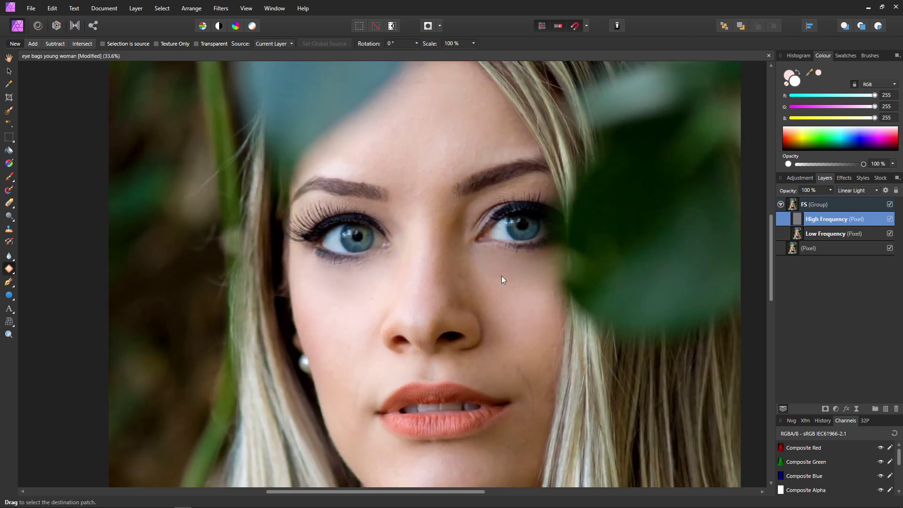
mouse_move(511, 293)
mouse_down()
mouse_move(549, 291)
mouse_move(518, 273)
mouse_up()
click(517, 308)
drag(378, 291, 378, 293)
click(345, 313)
mouse_move(393, 255)
mouse_down()
mouse_move(385, 272)
mouse_move(379, 256)
mouse_up()
click(372, 269)
Toggle the FS group's visibility to compare the patched and tone-corrected under-eye areas with the original portrait
scroll(419, 276, down, 3)
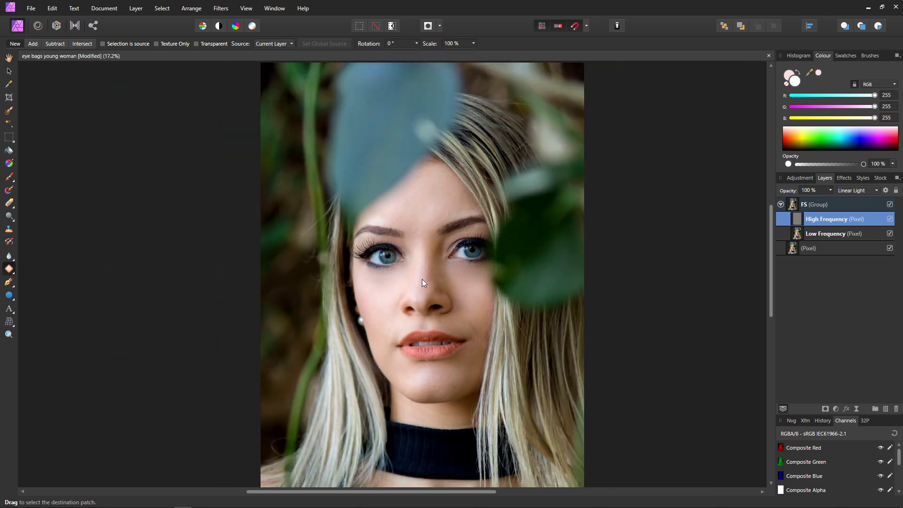
scroll(443, 286, up, 2)
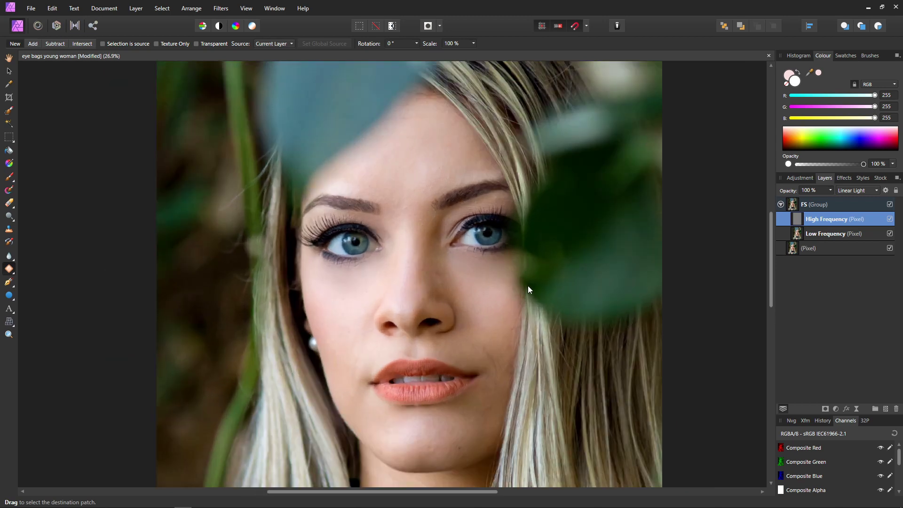
click(889, 205)
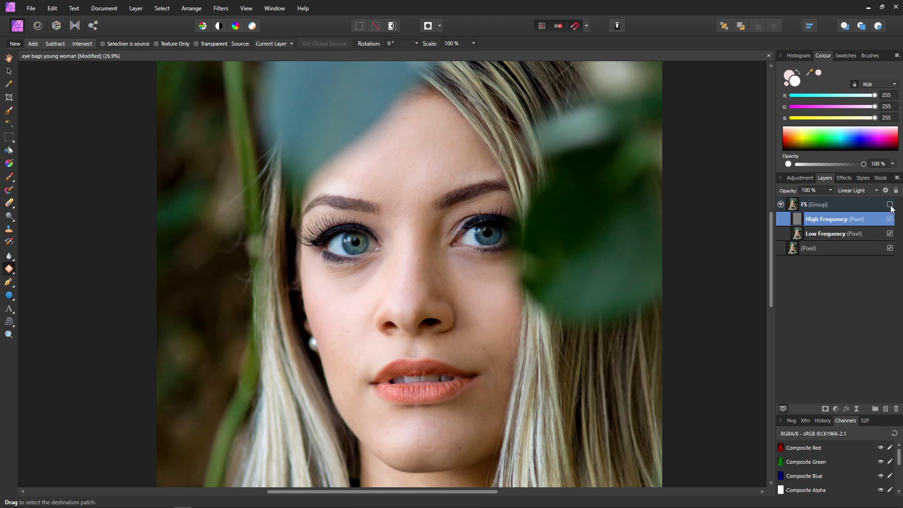
click(890, 205)
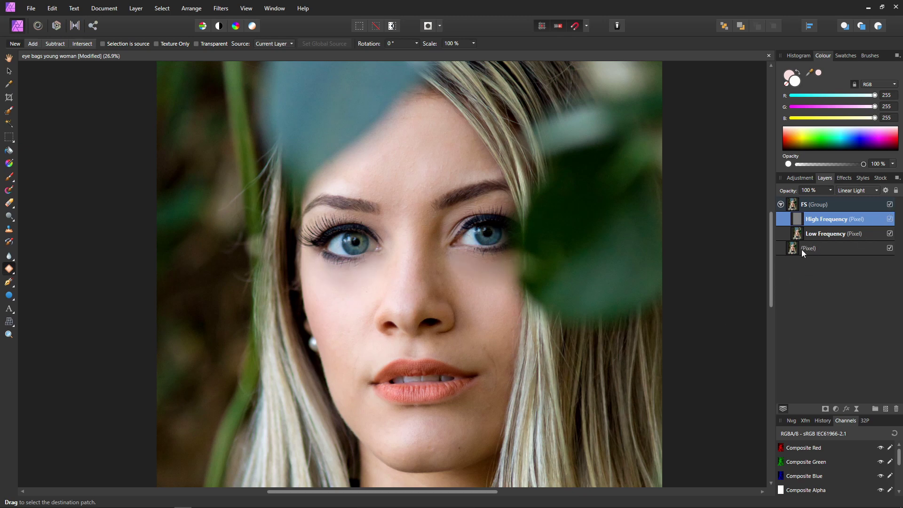
Reduce the FS group's opacity to 65%, trying lower strengths against the original portrait first
click(794, 205)
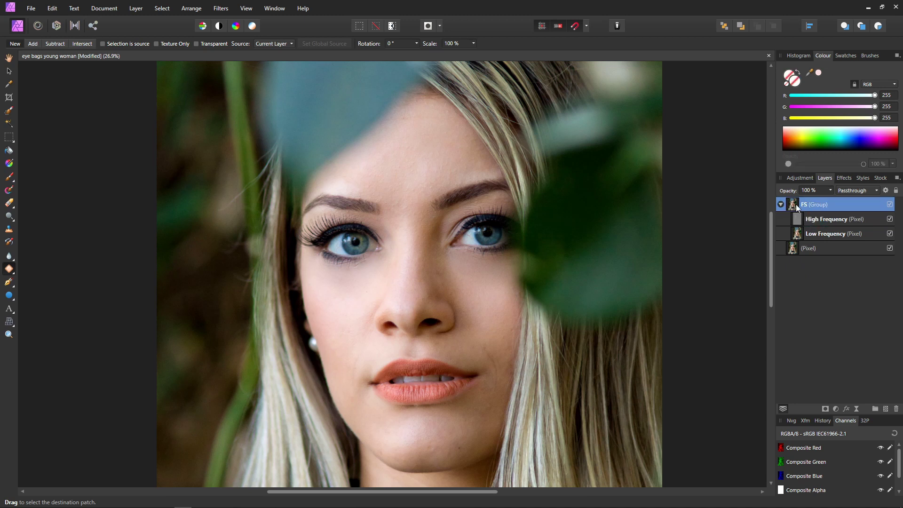
click(830, 191)
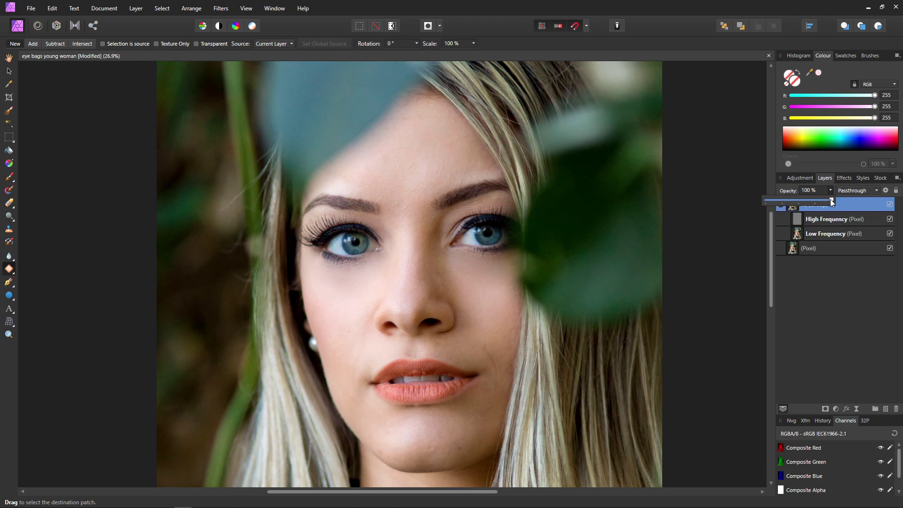
drag(831, 202, 817, 202)
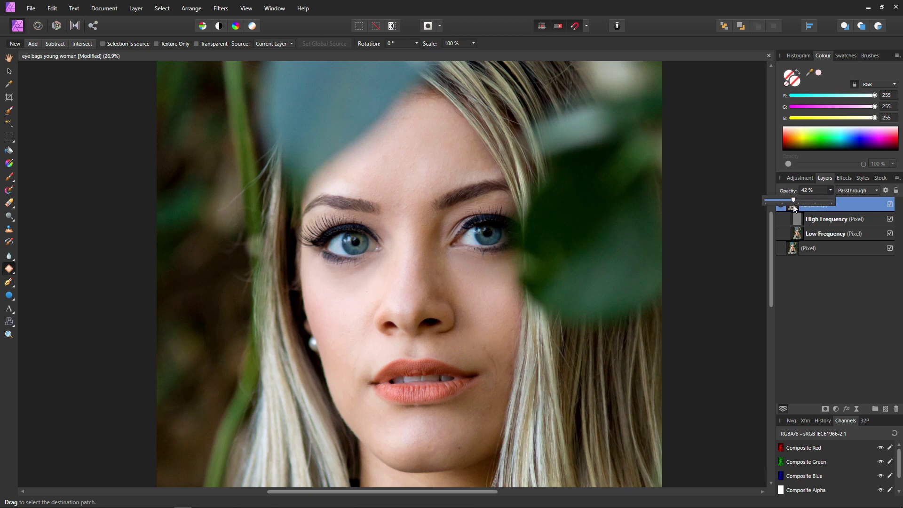
drag(765, 208, 782, 213)
drag(801, 211, 803, 211)
click(890, 207)
click(890, 207)
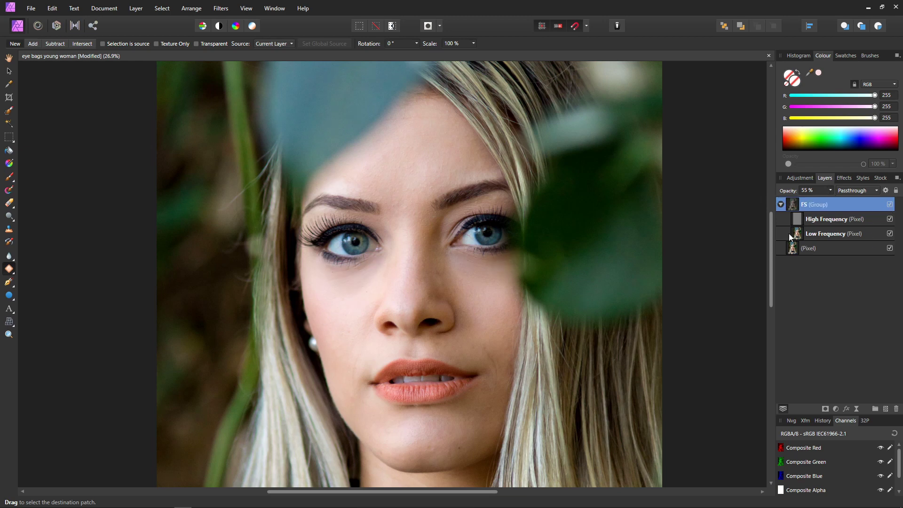
click(829, 190)
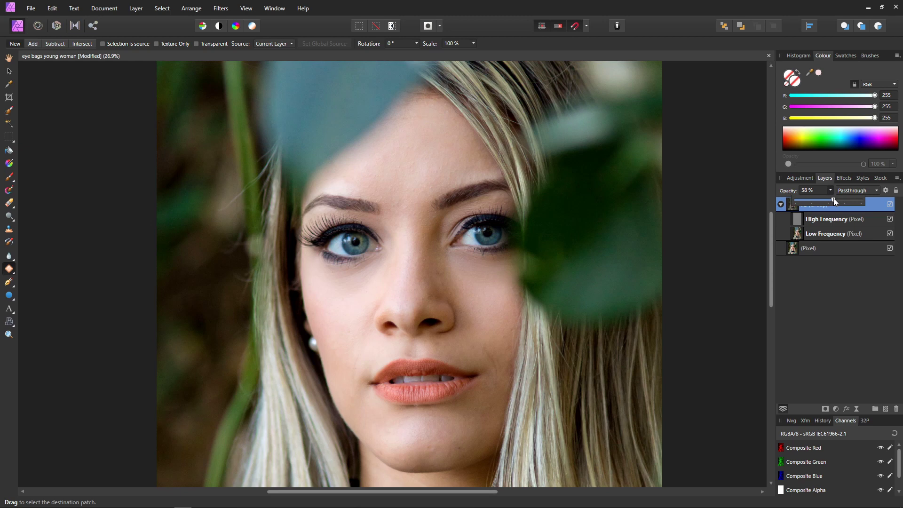
drag(839, 201, 840, 199)
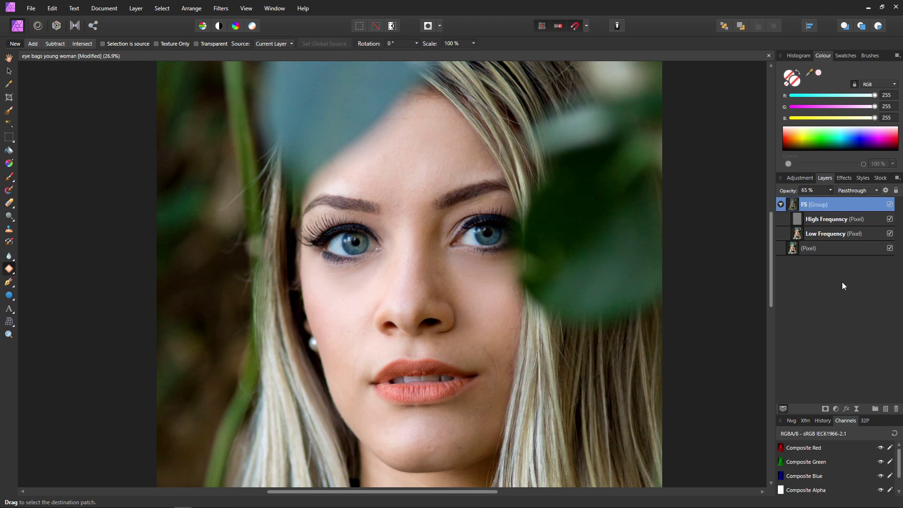
Compare the reduced-opacity retouch with the original by toggling the FS group's visibility, both close up and on the wider portrait
click(890, 206)
click(890, 206)
click(890, 206)
scroll(498, 263, down, 4)
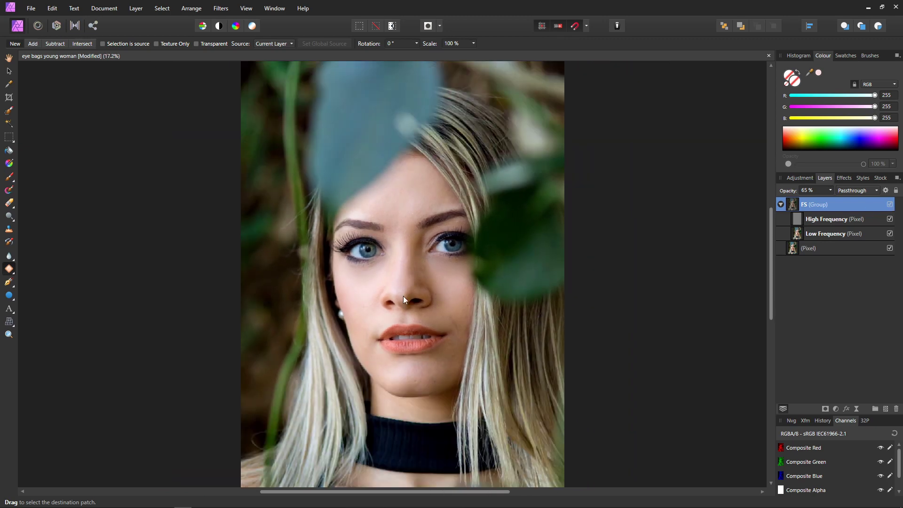
click(890, 205)
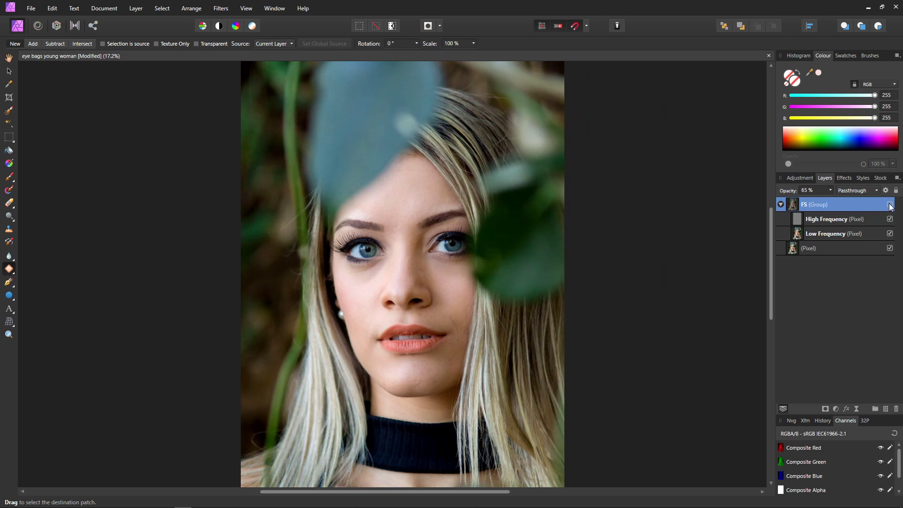
click(890, 206)
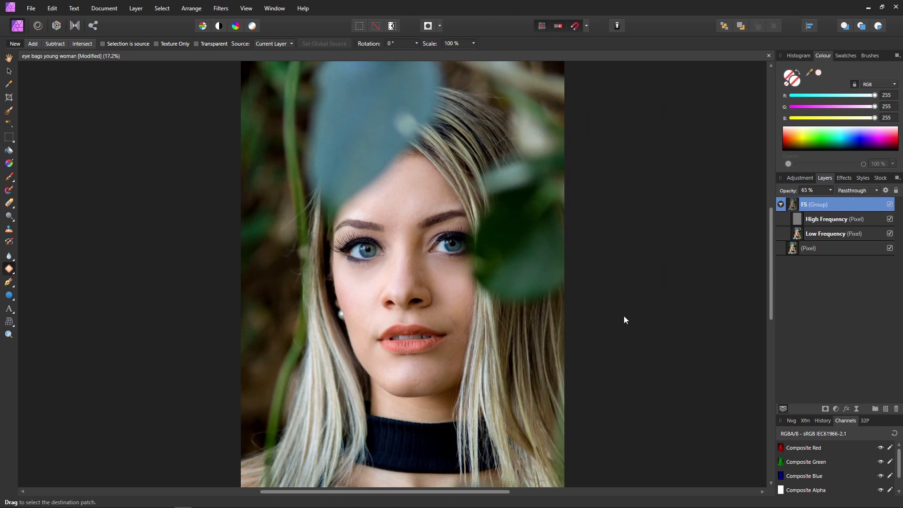